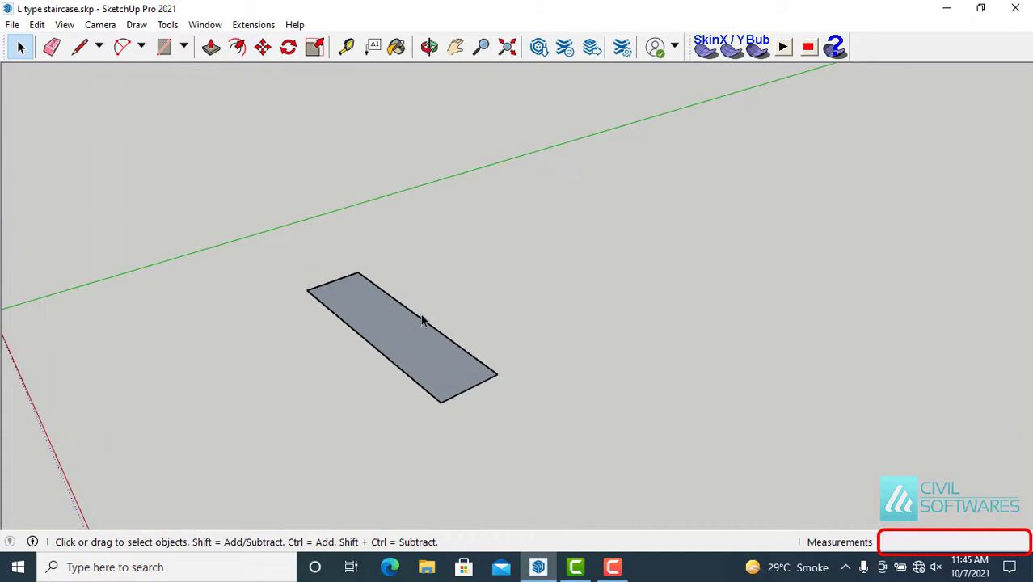
Push/Pull the rectangular face upward 9" to form a solid step block.
{"action": "left_click", "coordinate": [416, 341]}
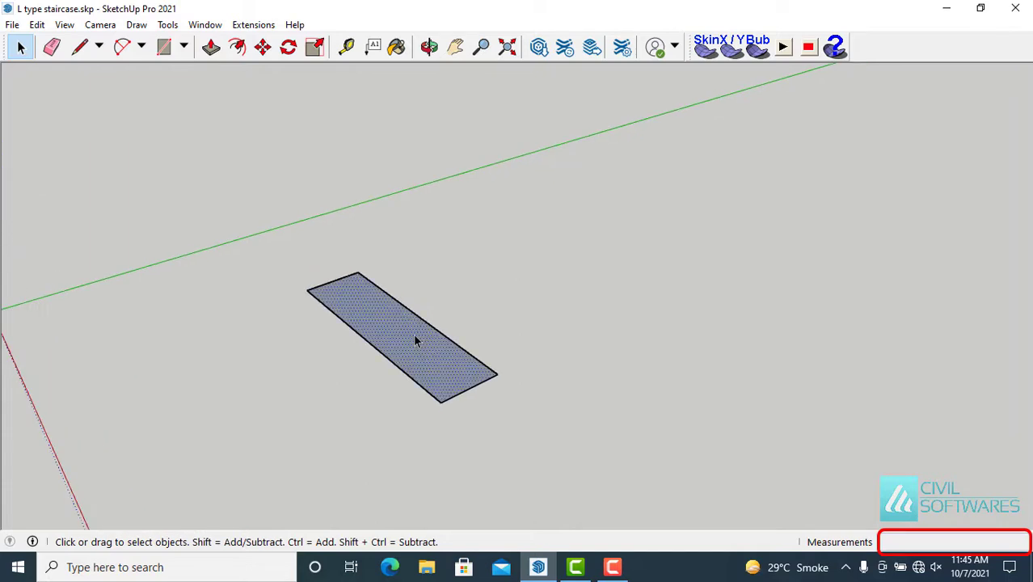
{"action": "left_click", "coordinate": [211, 46]}
{"action": "left_click", "coordinate": [371, 325]}
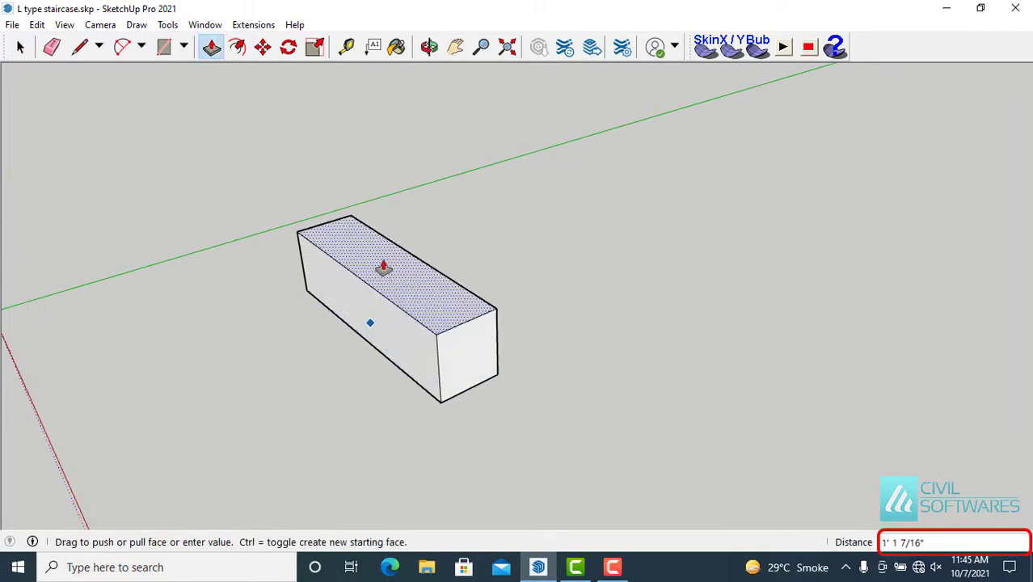
{"action": "key", "text": "Return"}
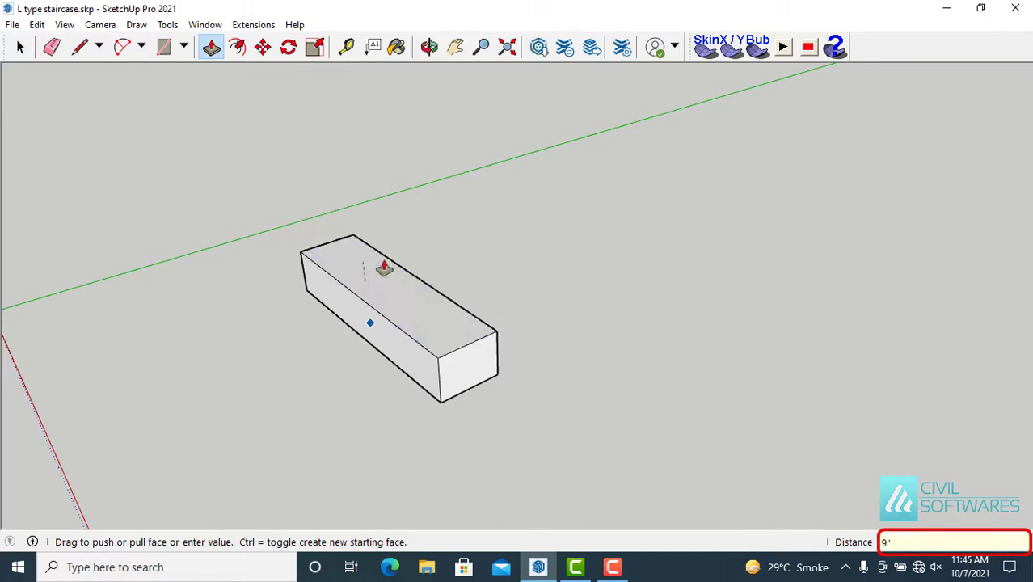
{"action": "key", "text": "space"}
Select the whole step block and make it a component with the definition name "tread".
{"action": "left_click_drag", "start_coordinate": [334, 342], "coordinate": [531, 441]}
{"action": "right_click", "coordinate": [473, 376]}
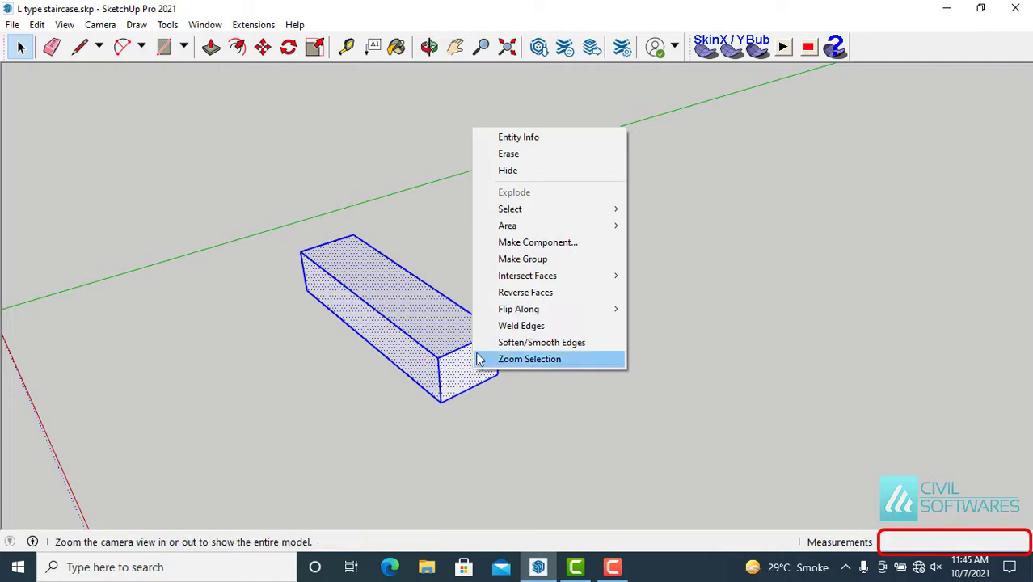
{"action": "left_click", "coordinate": [498, 244]}
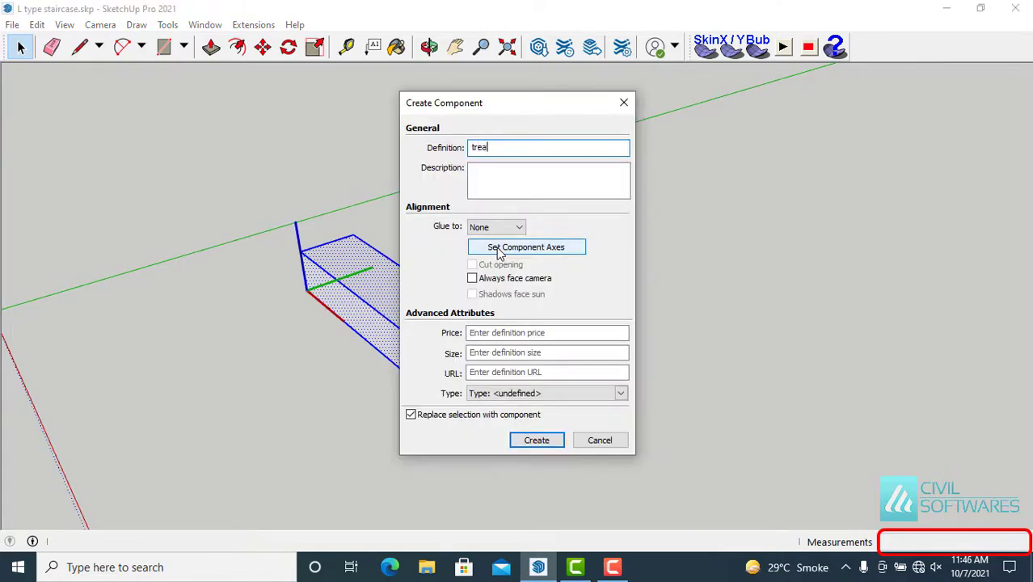
{"action": "type", "text": "tread"}
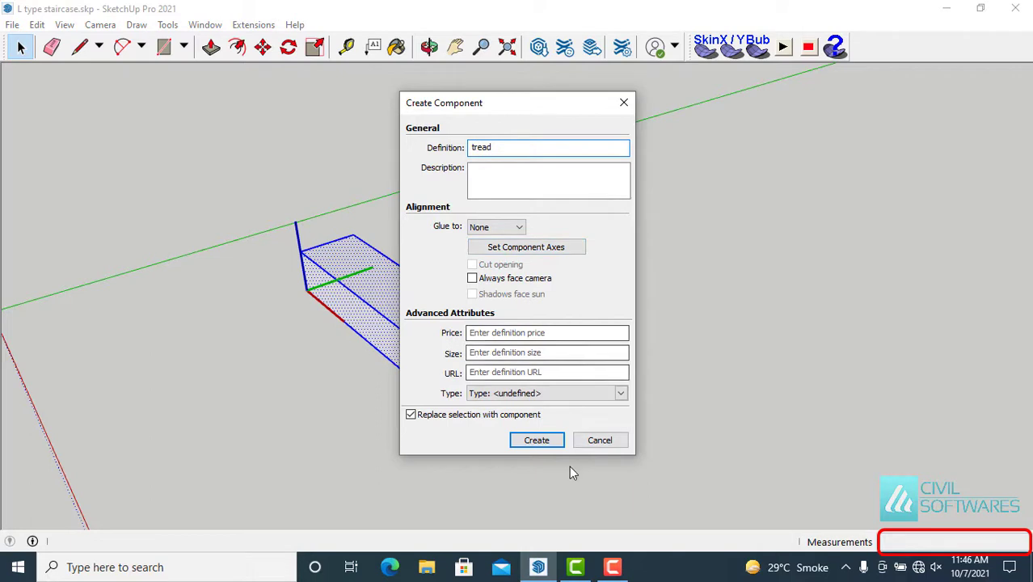
{"action": "left_click", "coordinate": [535, 441]}
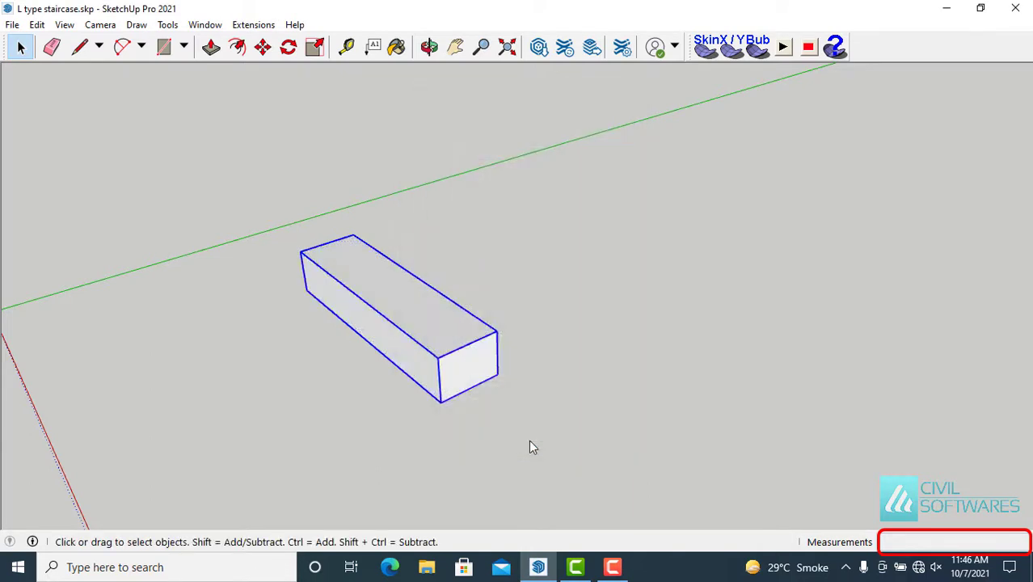
Copy the tread from its lower front corner to its upper back corner and repeat the copy 5x to form the flight.
{"action": "left_click", "coordinate": [263, 46]}
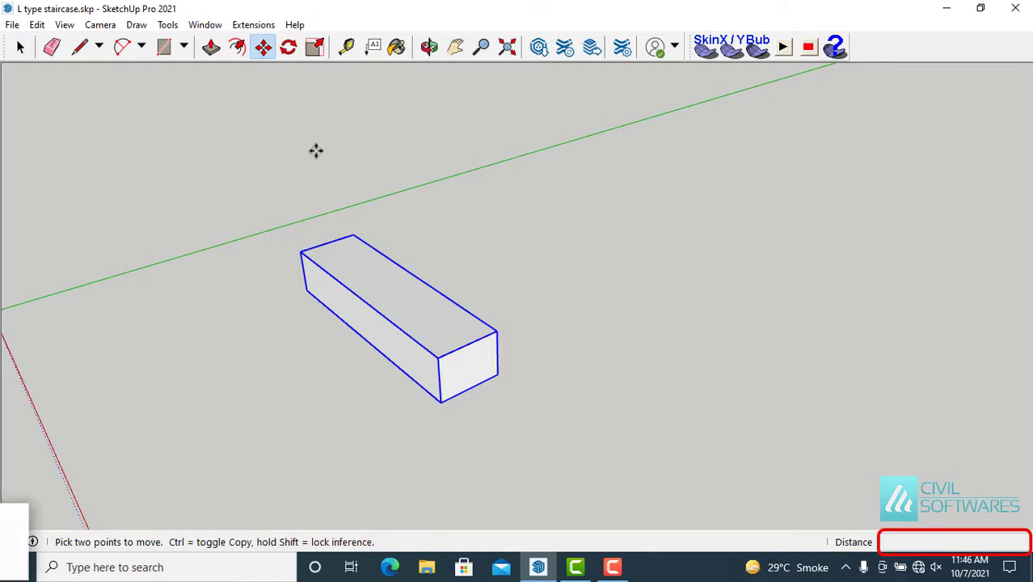
{"action": "key", "text": "ctrl"}
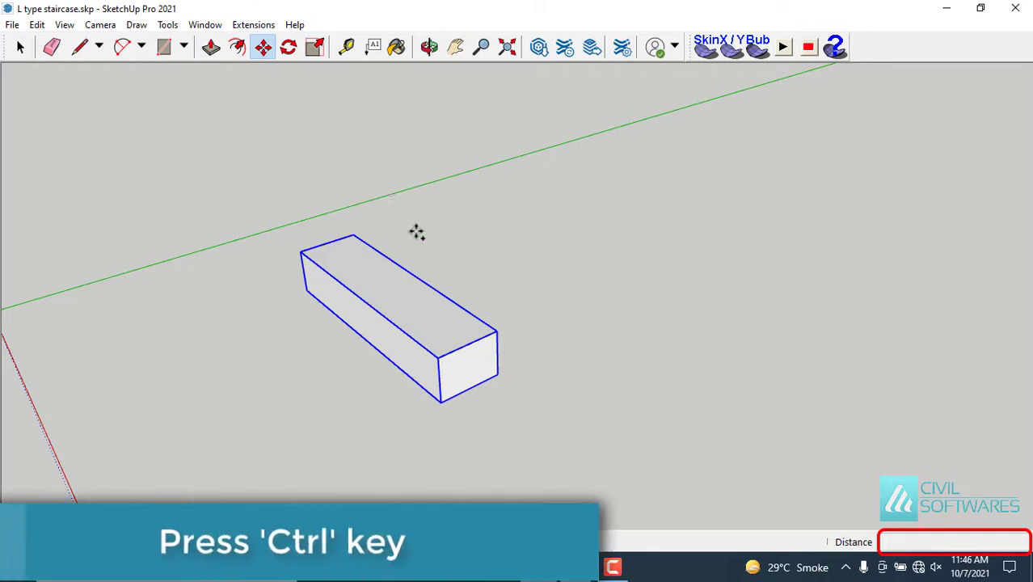
{"action": "left_click", "coordinate": [441, 402]}
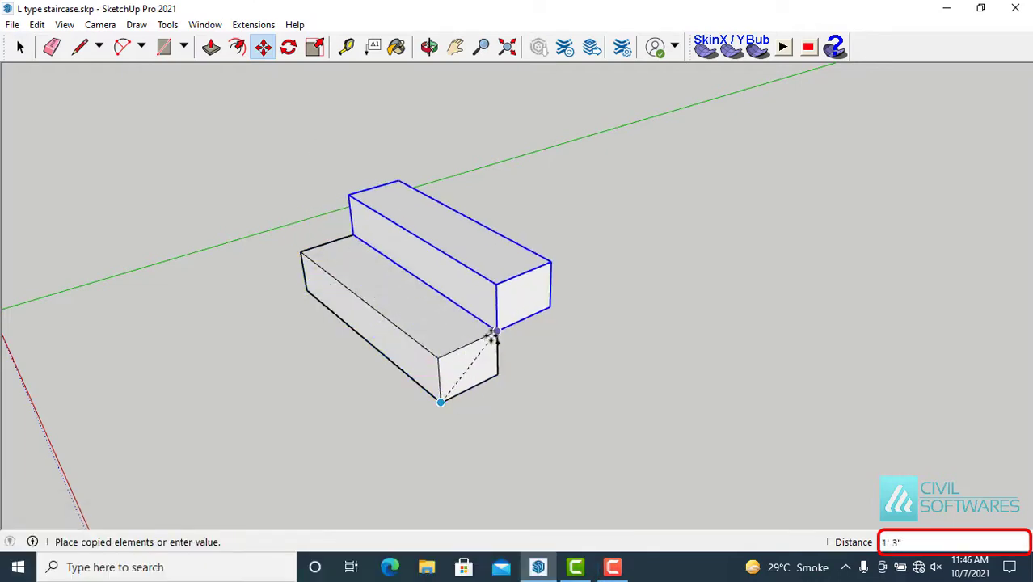
{"action": "left_click", "coordinate": [496, 333]}
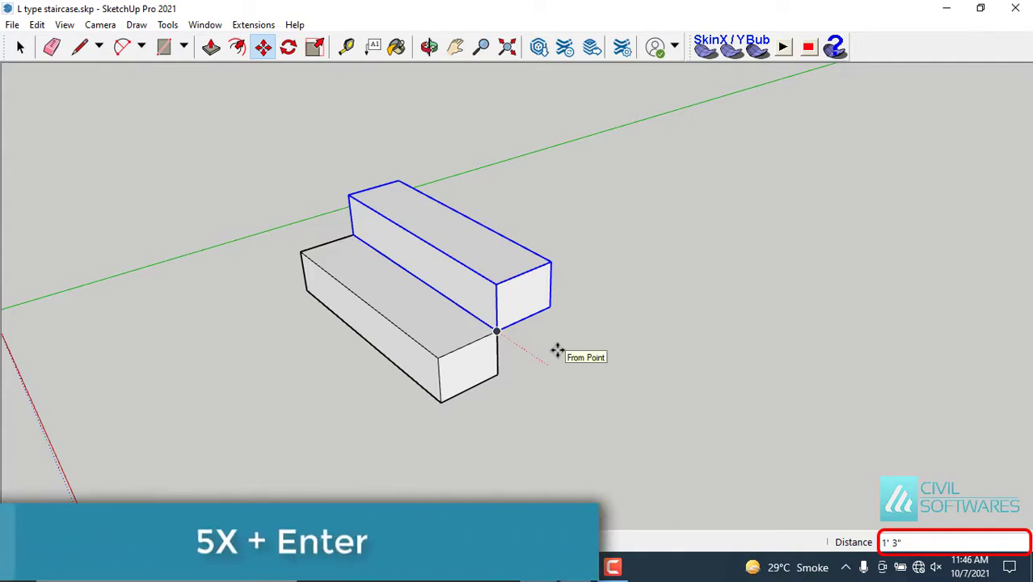
{"action": "type", "text": "5x"}
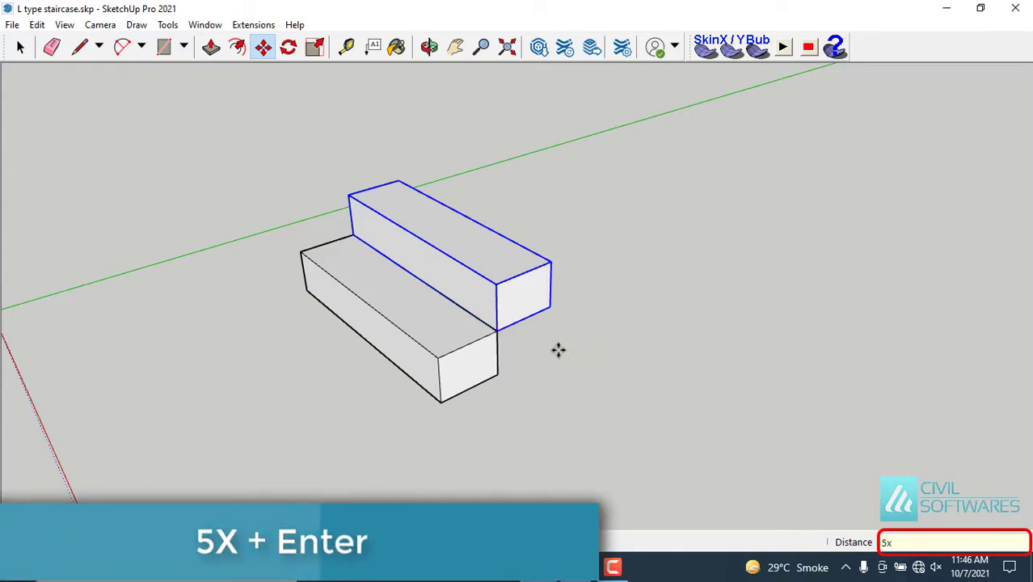
{"action": "key", "text": "Return"}
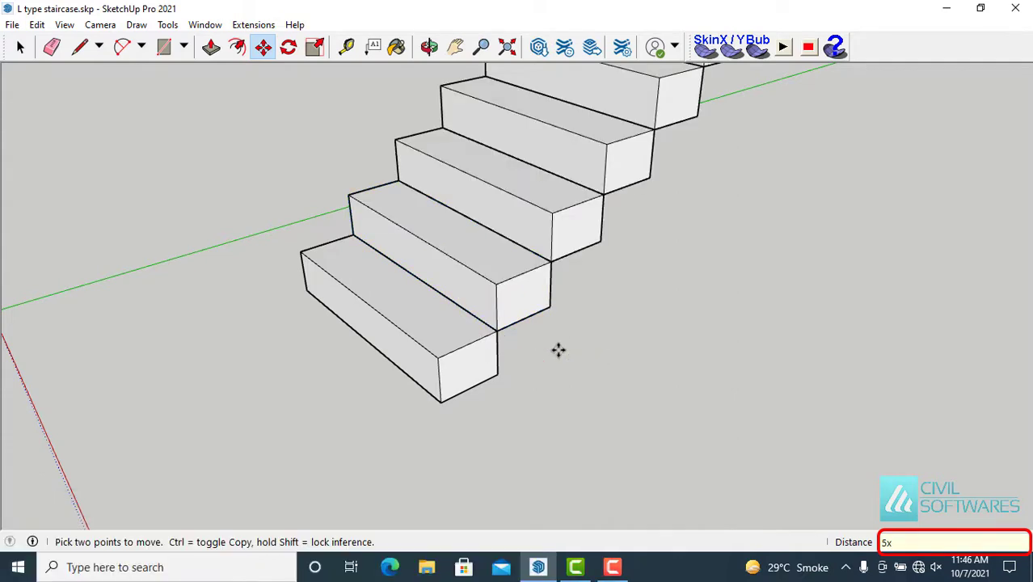
{"action": "key", "text": "space"}
Make the topmost tread component of the flight unique.
{"action": "scroll", "coordinate": [496, 418], "scroll_direction": "down", "scroll_amount": 3}
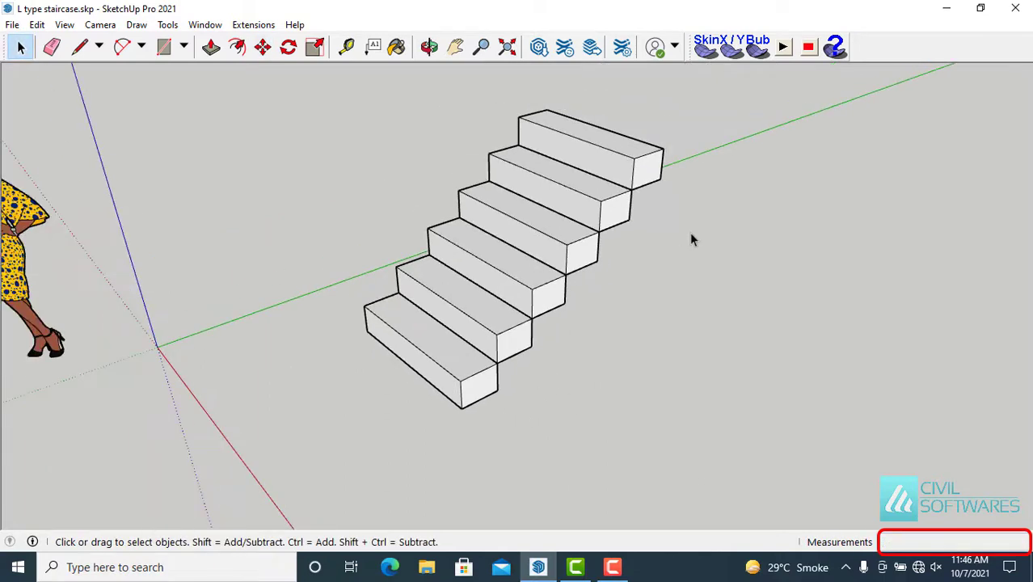
{"action": "middle_click_drag", "start_coordinate": [690, 232], "coordinate": [644, 223]}
{"action": "left_click", "coordinate": [657, 195]}
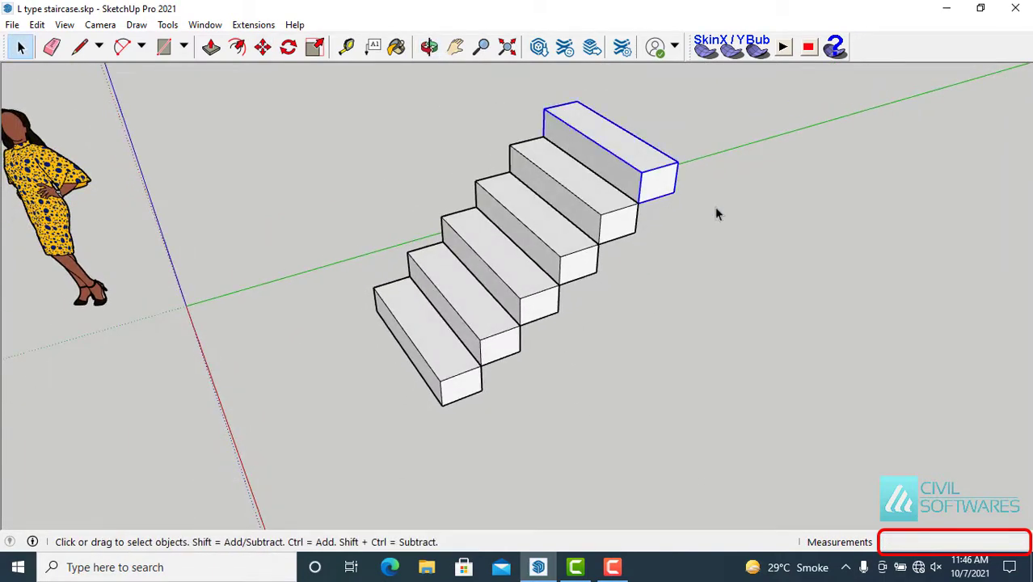
{"action": "scroll", "coordinate": [708, 168], "scroll_direction": "up", "scroll_amount": 3}
{"action": "right_click", "coordinate": [639, 185]}
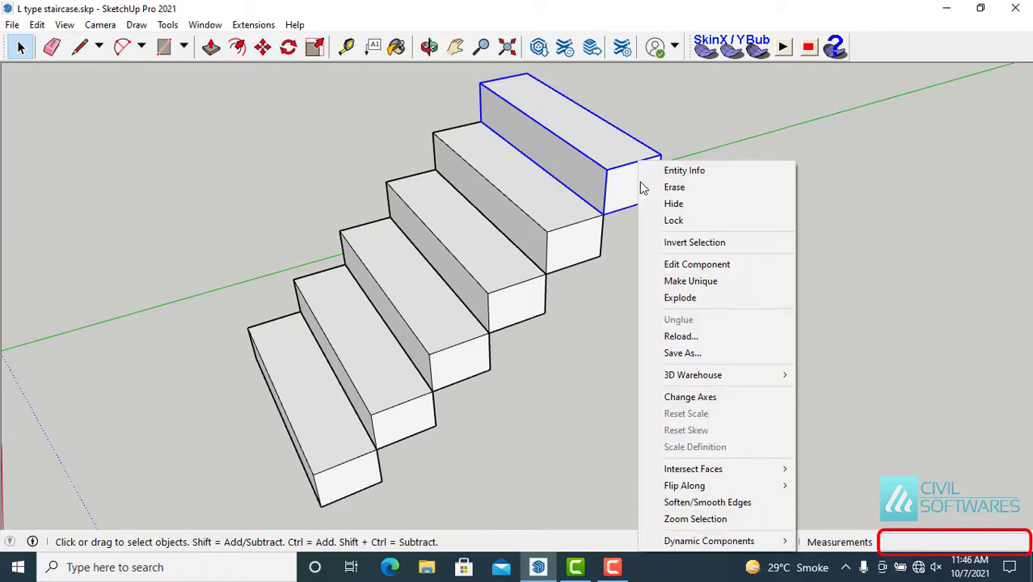
{"action": "left_click", "coordinate": [672, 281]}
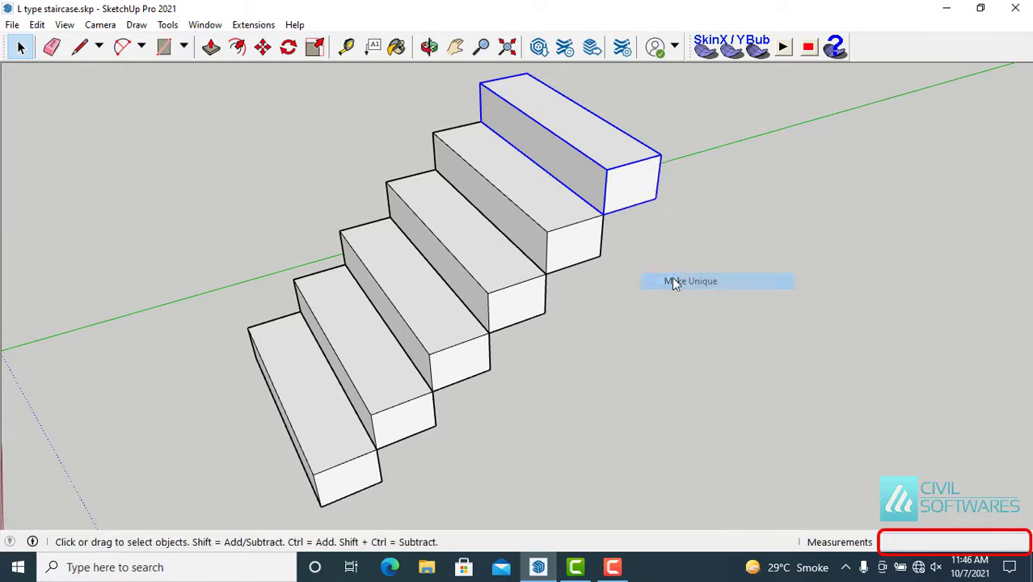
Open the topmost tread for editing and Push/Pull its back face outward 3' to form the landing.
{"action": "middle_click_drag", "start_coordinate": [676, 279], "coordinate": [358, 224]}
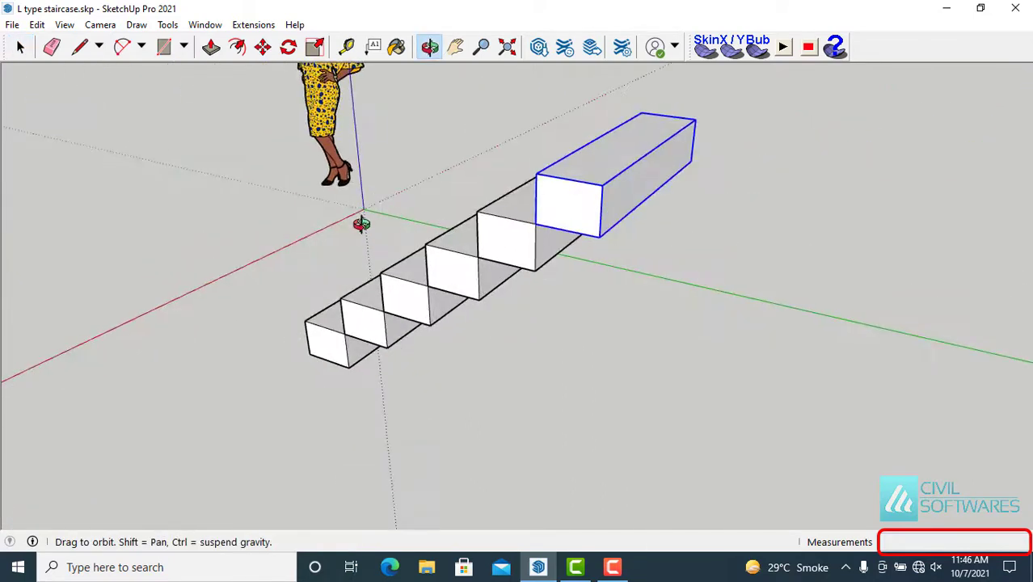
{"action": "double_click", "coordinate": [631, 199]}
{"action": "left_click", "coordinate": [635, 196]}
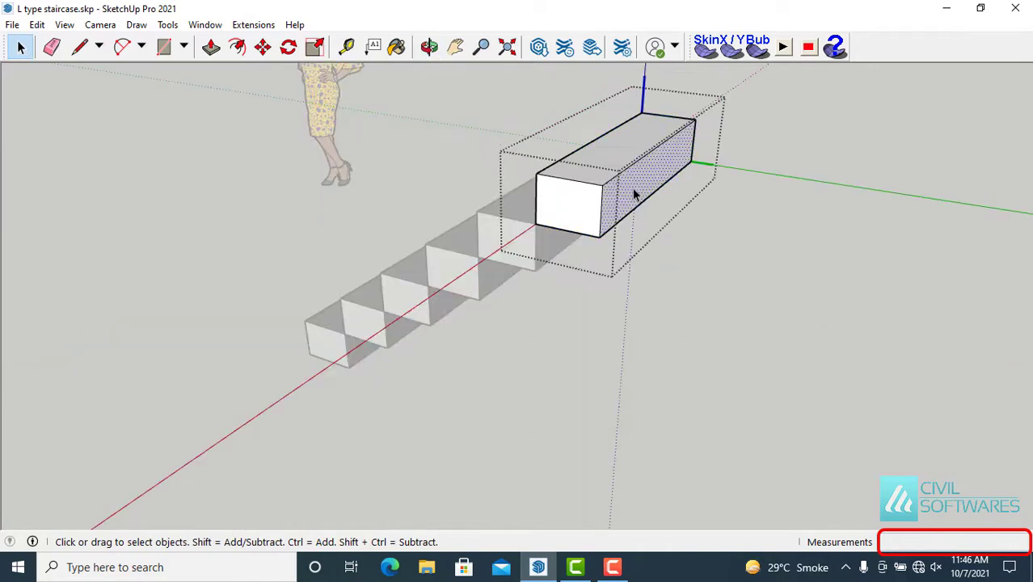
{"action": "left_click", "coordinate": [211, 47]}
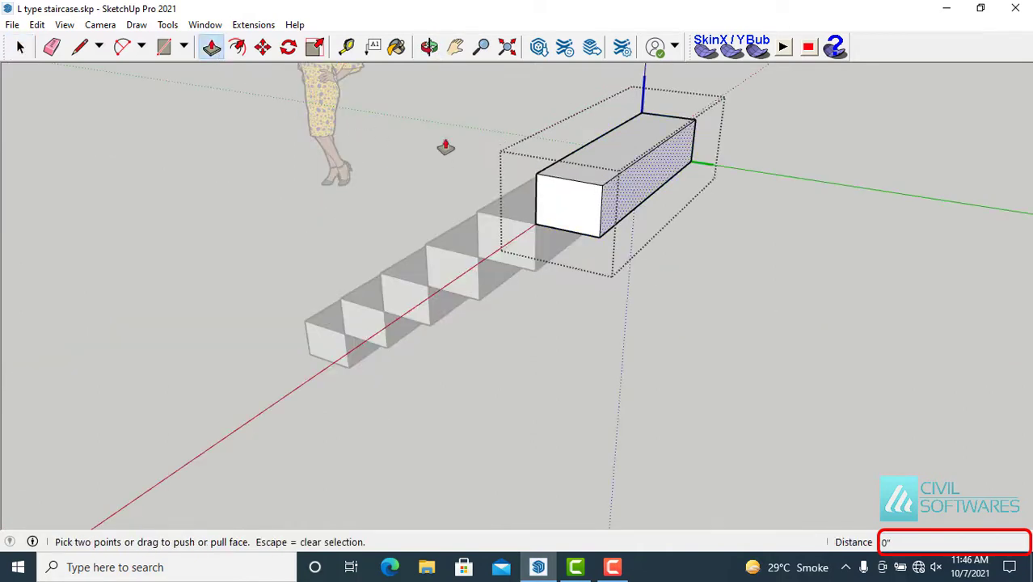
{"action": "left_click", "coordinate": [638, 194]}
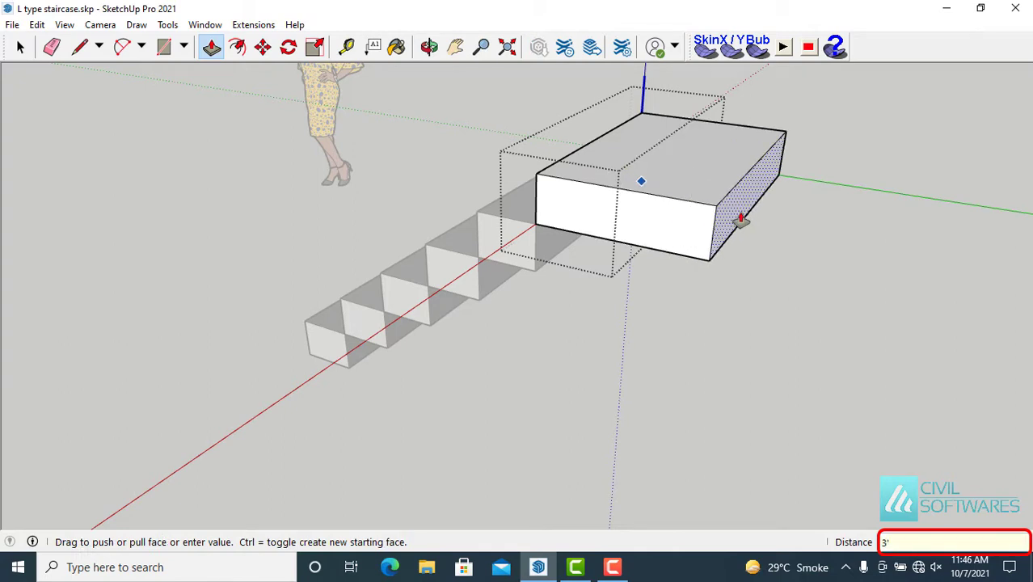
{"action": "key", "text": "Return"}
{"action": "key", "text": "space"}
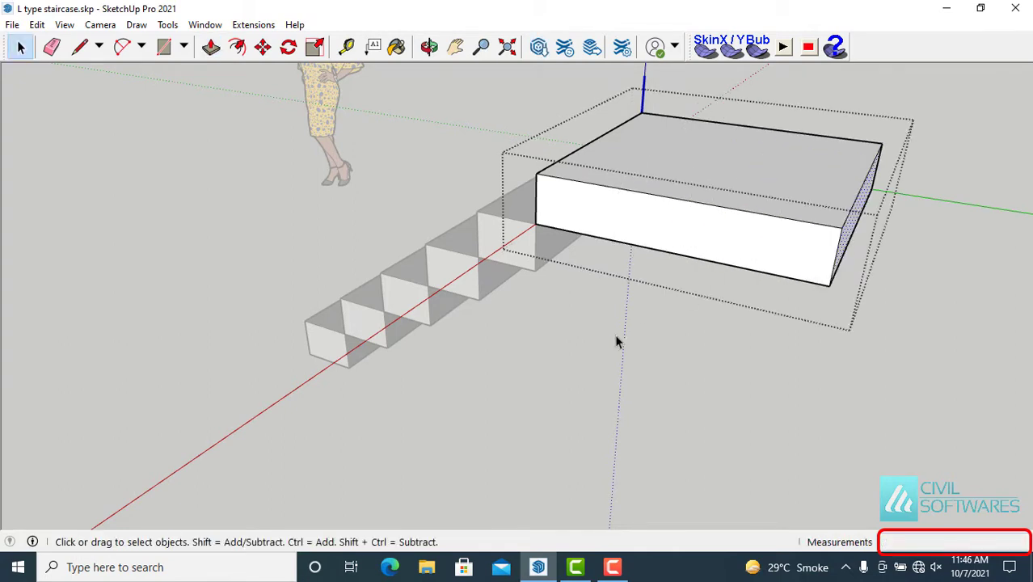
Push the landing's top face downward to thin the slab, and close the component.
{"action": "left_click", "coordinate": [695, 167]}
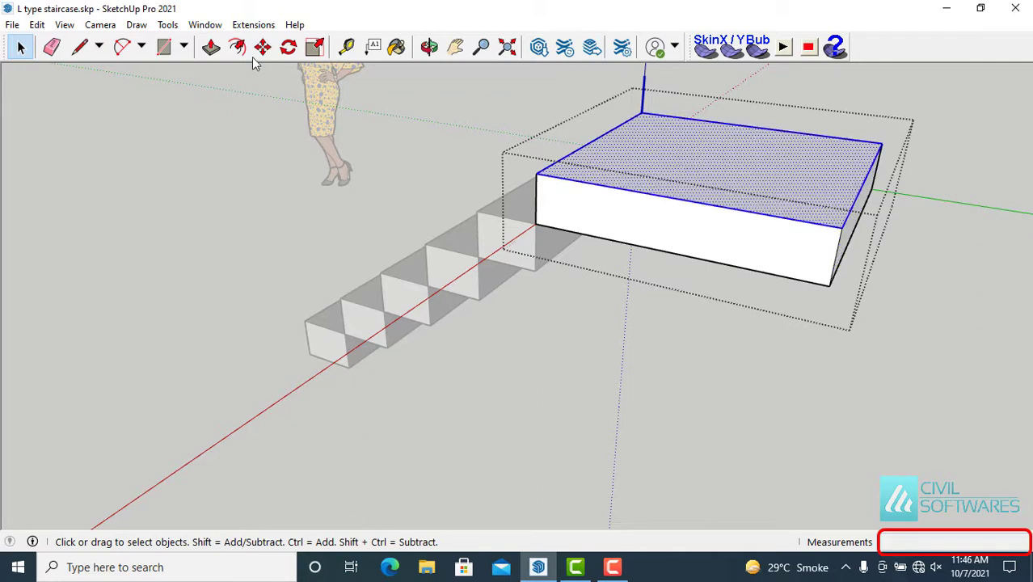
{"action": "left_click", "coordinate": [211, 47]}
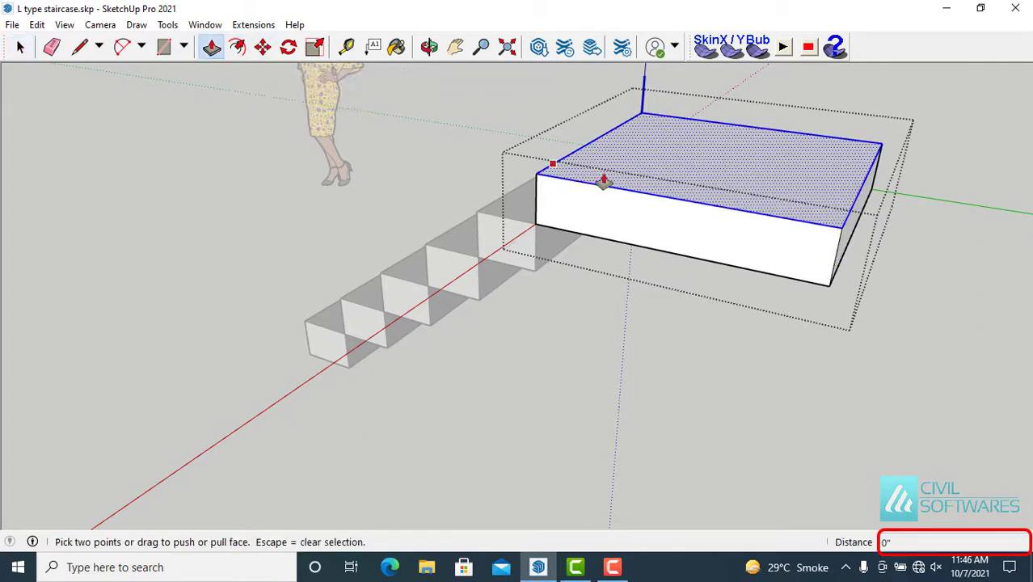
{"action": "left_click", "coordinate": [691, 148]}
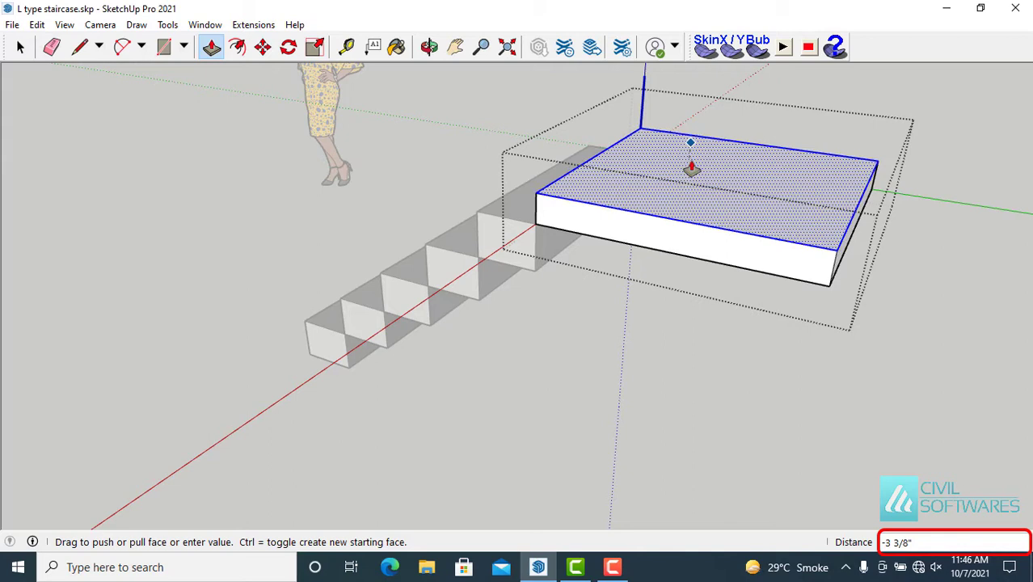
{"action": "key", "text": "Return"}
{"action": "key", "text": "space"}
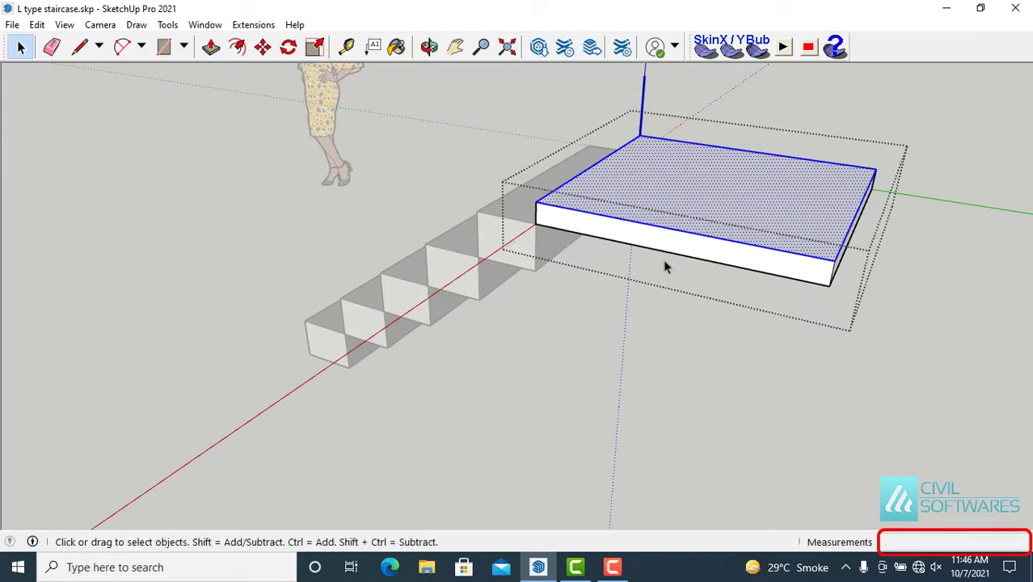
{"action": "left_click", "coordinate": [582, 371]}
Copy the five lower treads from the lowest tread's bottom front corner to the landing's far top corner, placing a second flight.
{"action": "middle_click_drag", "start_coordinate": [582, 371], "coordinate": [699, 372]}
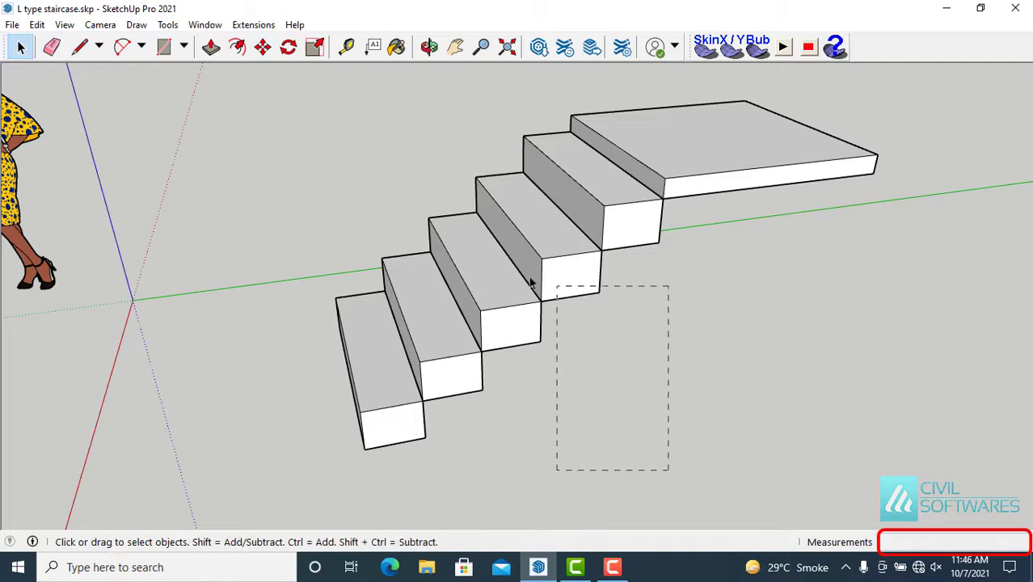
{"action": "left_click_drag", "start_coordinate": [371, 233], "coordinate": [371, 233]}
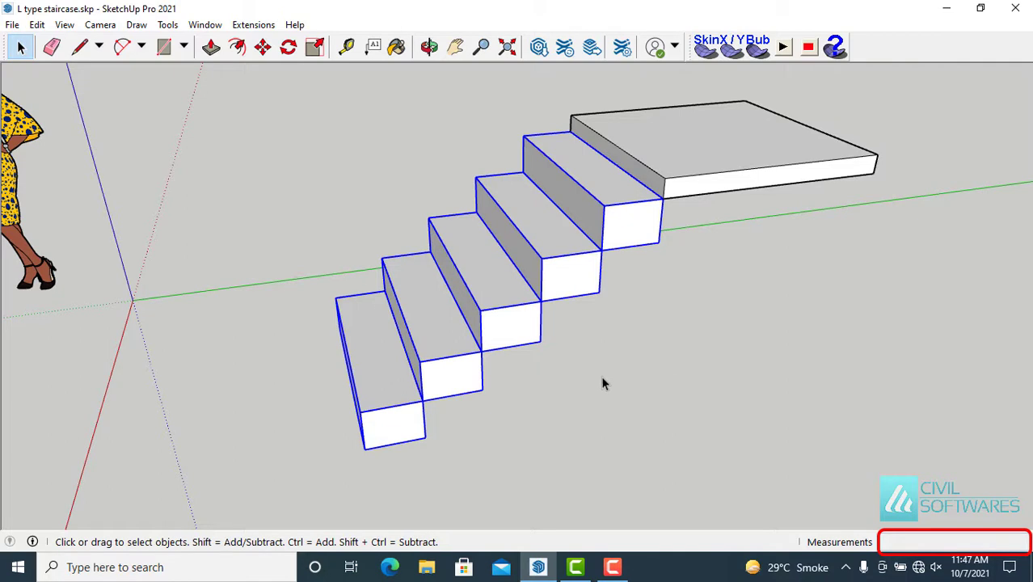
{"action": "left_click", "coordinate": [263, 47]}
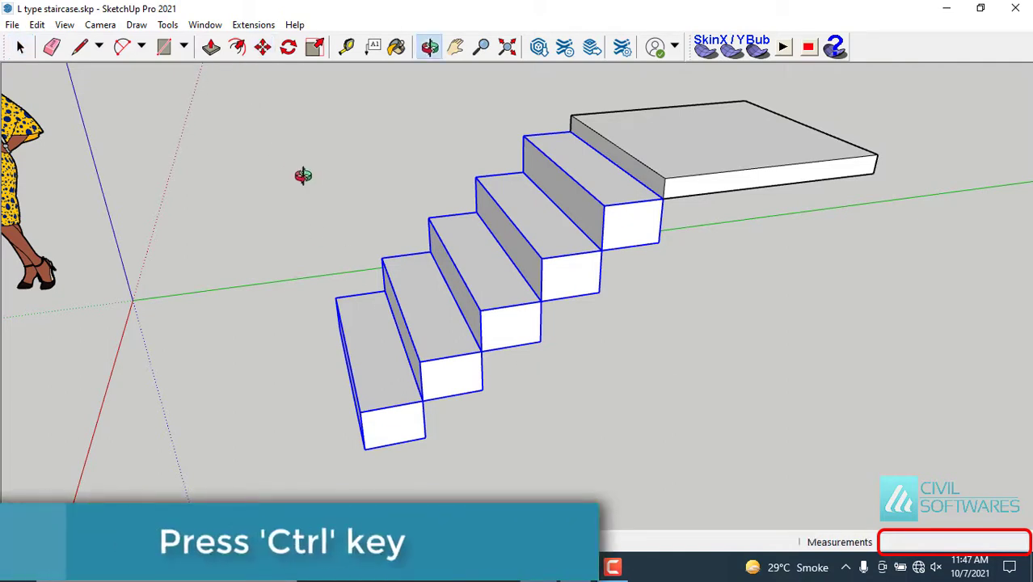
{"action": "middle_click_drag", "start_coordinate": [300, 174], "coordinate": [337, 175]}
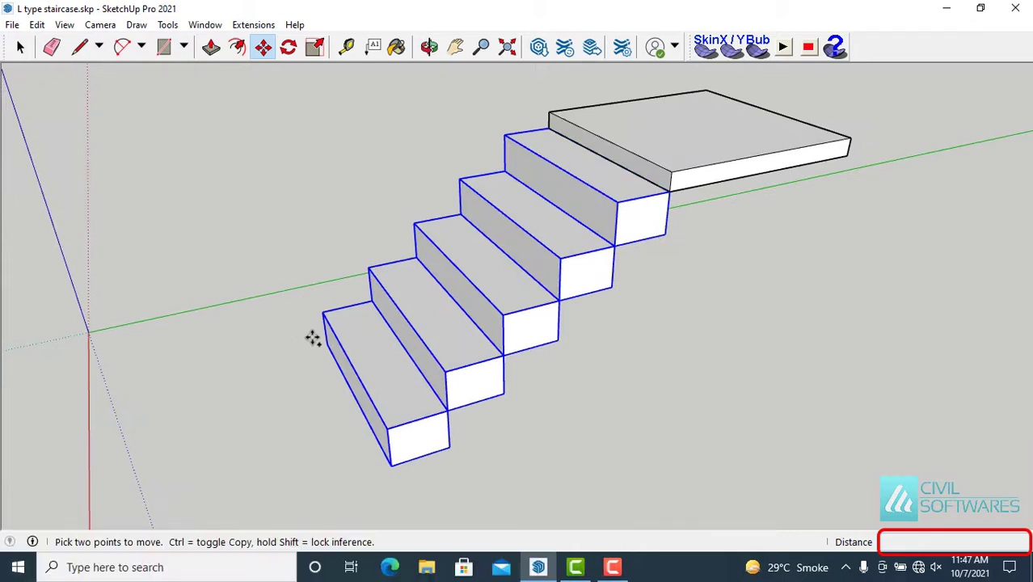
{"action": "key", "text": "ctrl"}
{"action": "left_click", "coordinate": [327, 344]}
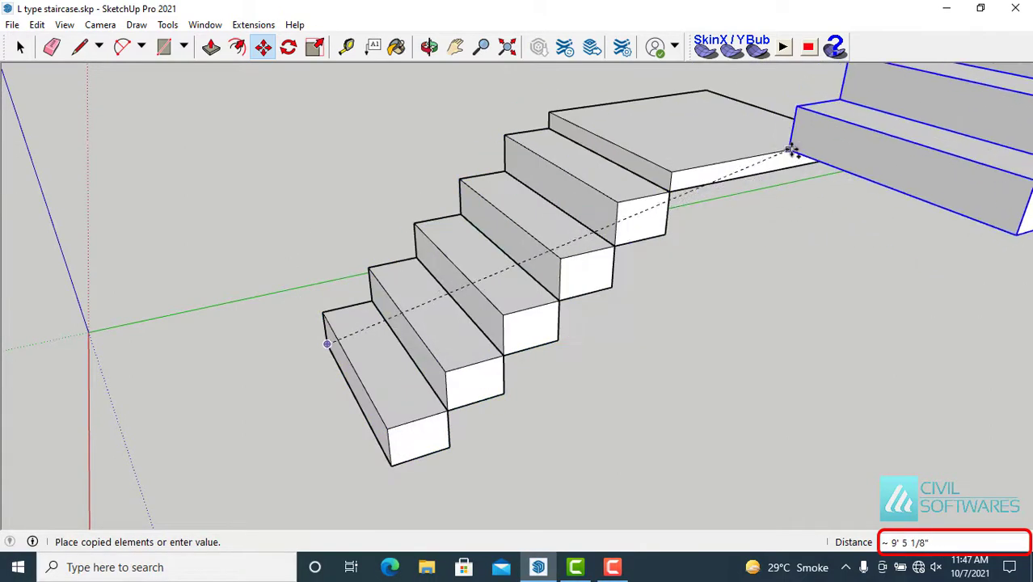
{"action": "left_click", "coordinate": [847, 140]}
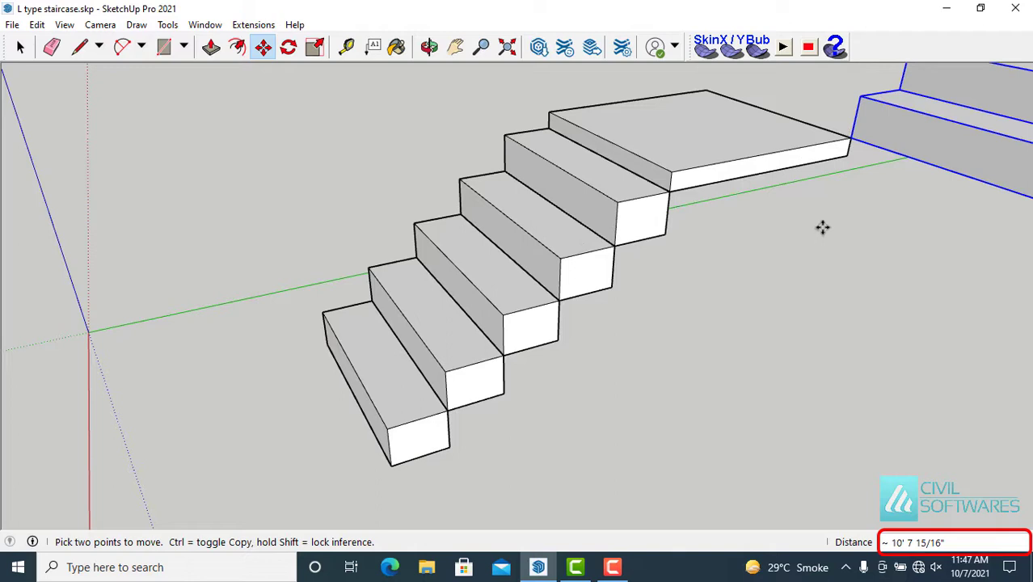
Rotate the copied flight 90° horizontally about the landing's far top corner so it runs along the landing's side edge, and clear the selection.
{"action": "scroll", "coordinate": [768, 264], "scroll_direction": "down", "scroll_amount": 5}
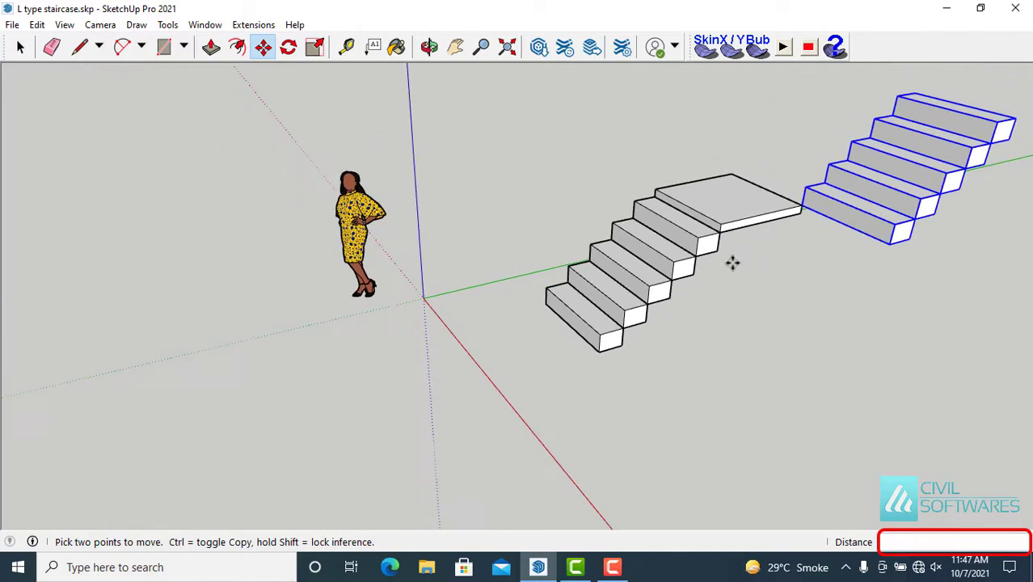
{"action": "middle_click_drag", "start_coordinate": [733, 260], "coordinate": [873, 284]}
{"action": "scroll", "coordinate": [704, 260], "scroll_direction": "down", "scroll_amount": 3}
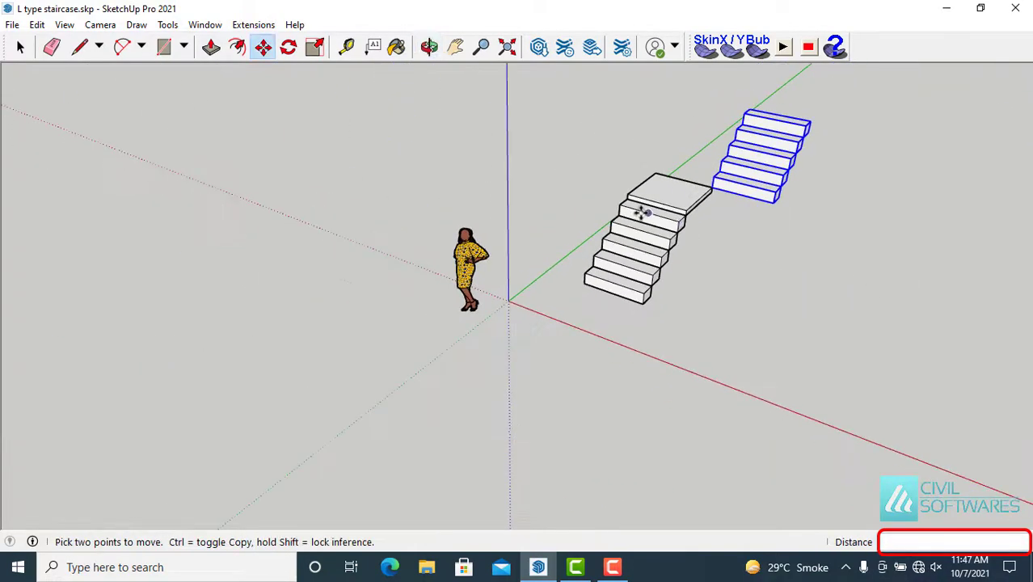
{"action": "middle_click_drag", "start_coordinate": [641, 212], "coordinate": [771, 208]}
{"action": "scroll", "coordinate": [616, 103], "scroll_direction": "up", "scroll_amount": 2}
{"action": "scroll", "coordinate": [616, 103], "scroll_direction": "up", "scroll_amount": 3}
{"action": "middle_click_drag", "start_coordinate": [503, 229], "coordinate": [612, 260]}
{"action": "scroll", "coordinate": [565, 310], "scroll_direction": "down", "scroll_amount": 3}
{"action": "scroll", "coordinate": [522, 154], "scroll_direction": "up", "scroll_amount": 3}
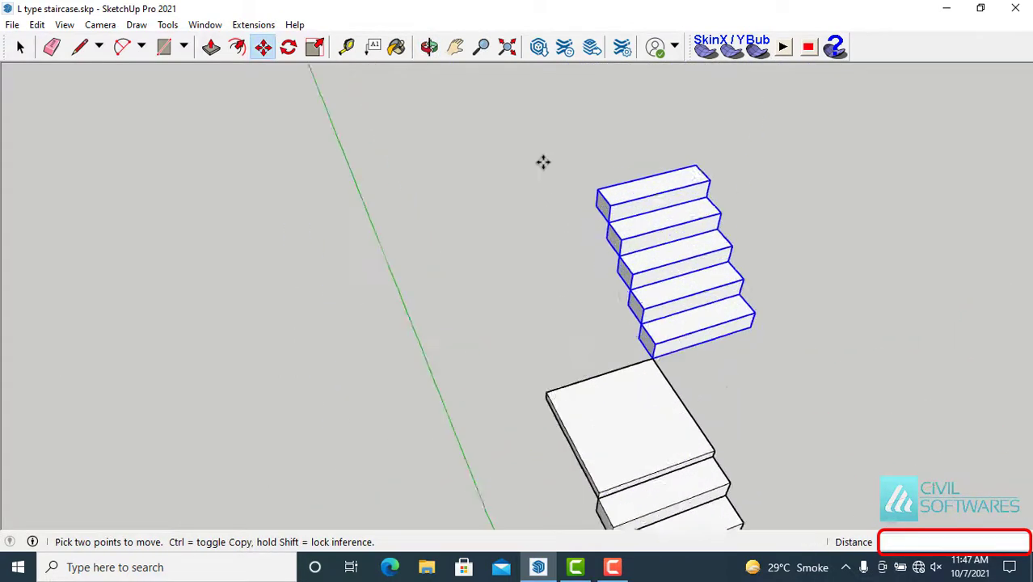
{"action": "middle_click_drag", "start_coordinate": [574, 336], "coordinate": [641, 225]}
{"action": "scroll", "coordinate": [663, 364], "scroll_direction": "up", "scroll_amount": 2}
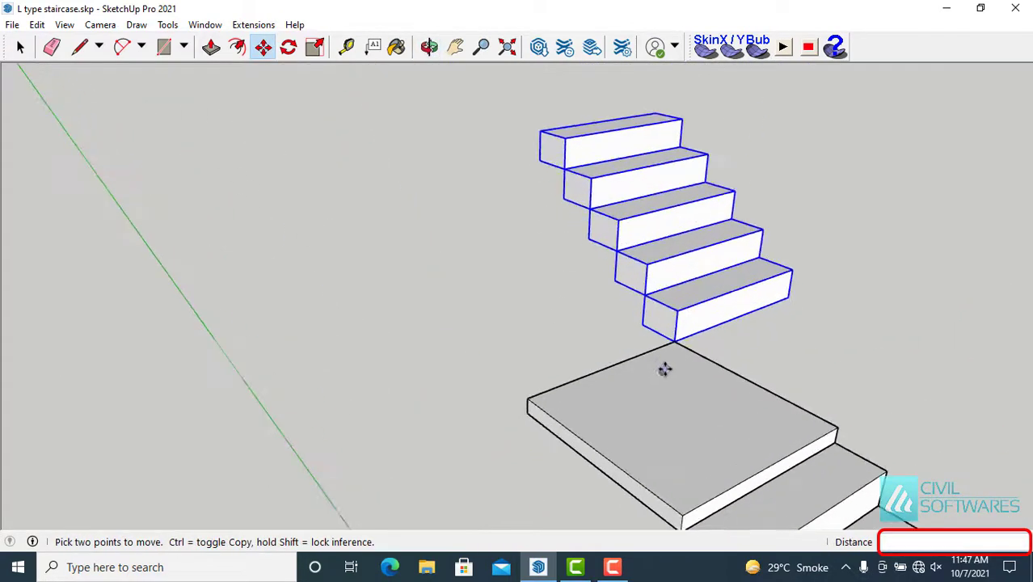
{"action": "middle_click_drag", "start_coordinate": [662, 365], "coordinate": [665, 368]}
{"action": "key", "text": "space"}
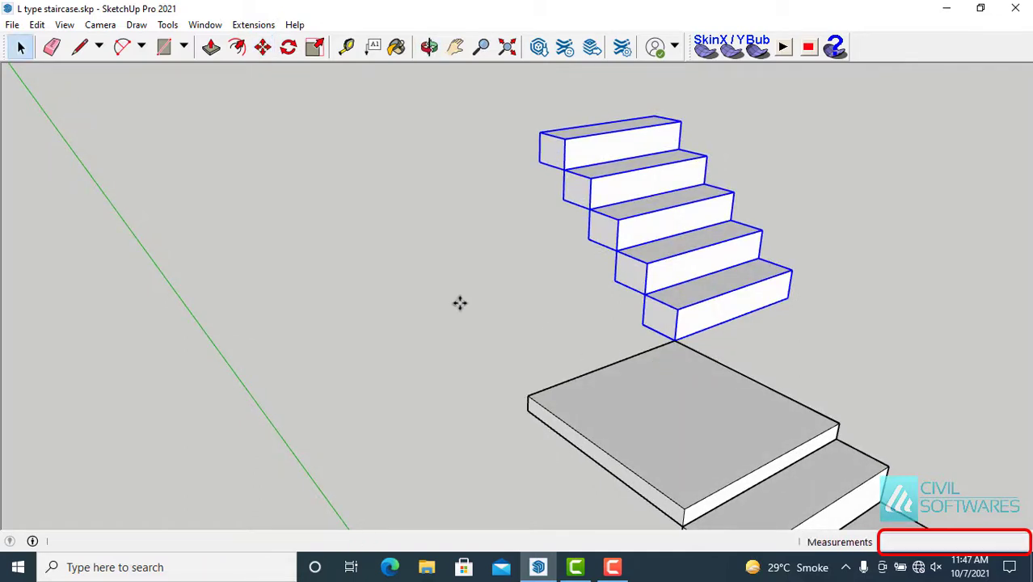
{"action": "left_click", "coordinate": [289, 50]}
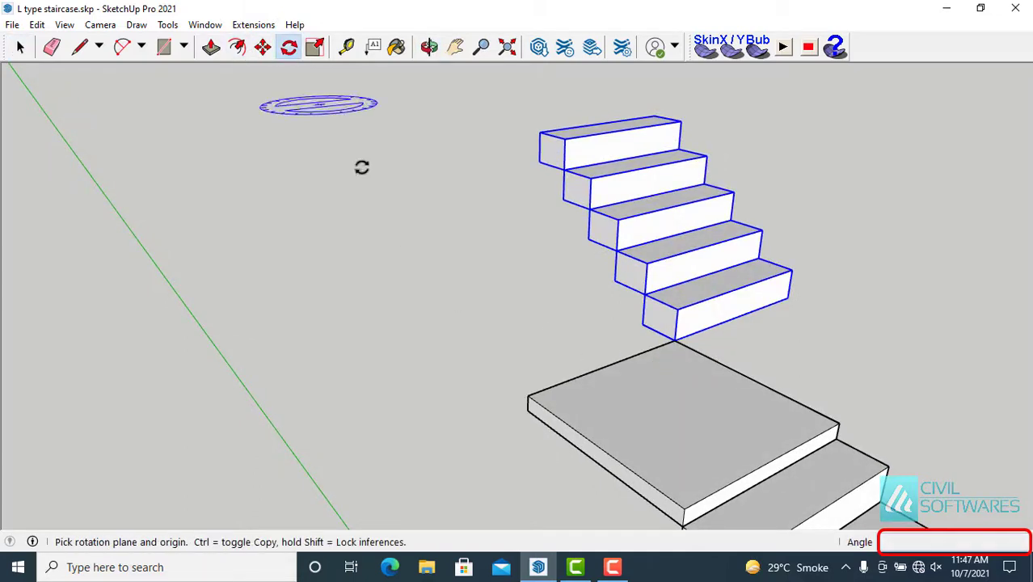
{"action": "left_click", "coordinate": [675, 341]}
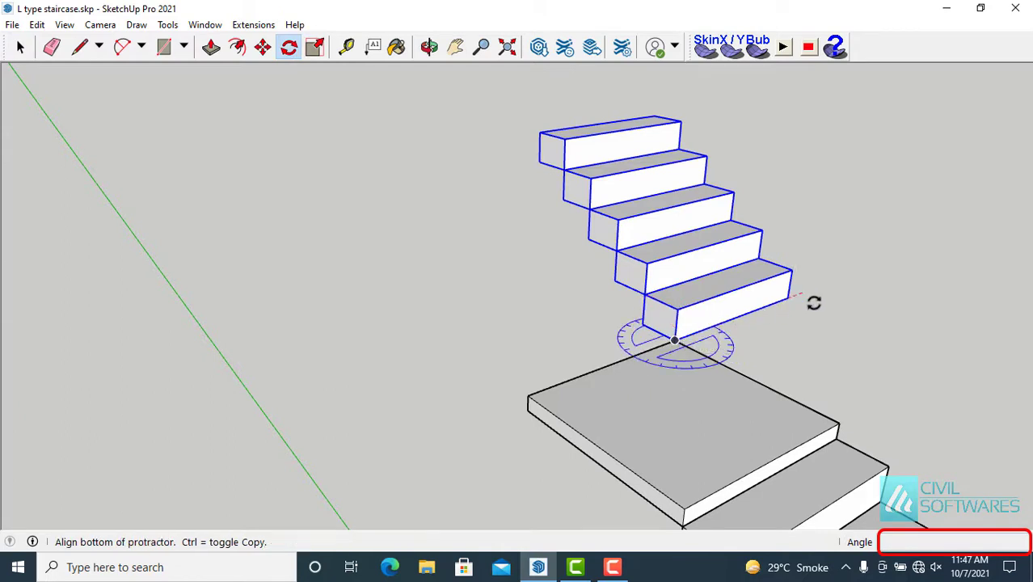
{"action": "left_click", "coordinate": [815, 294]}
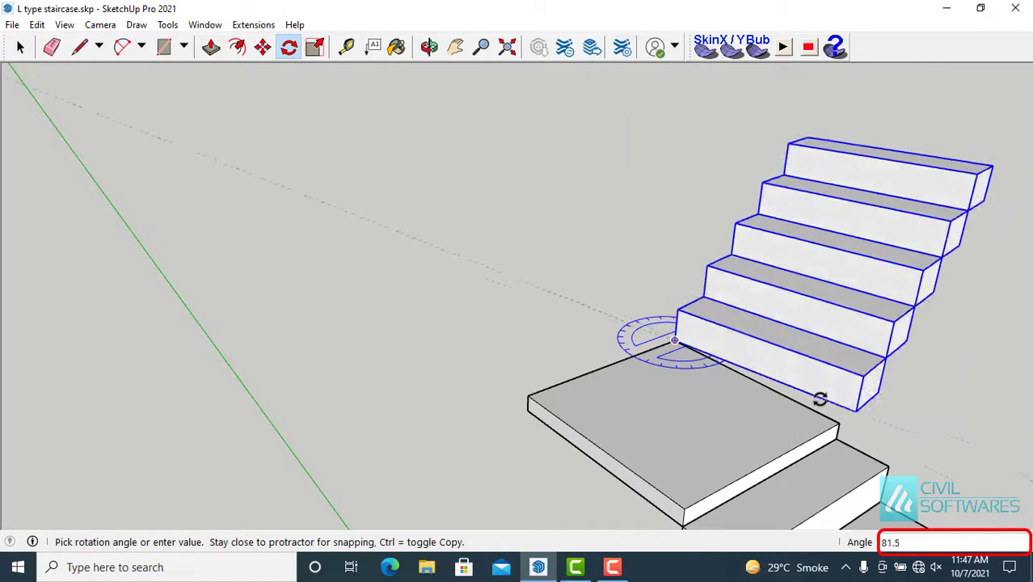
{"action": "left_click", "coordinate": [816, 407]}
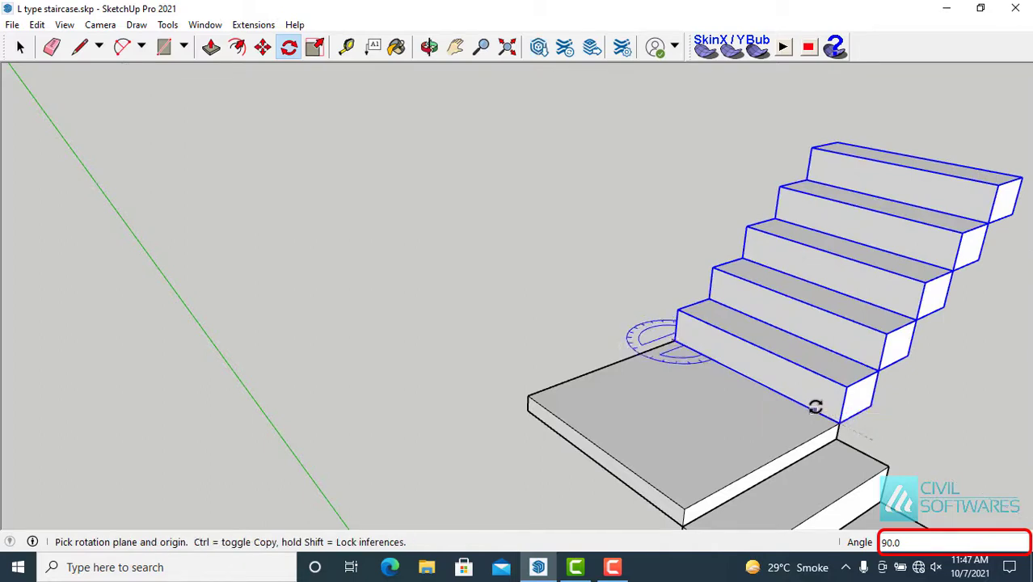
{"action": "key", "text": "space"}
{"action": "left_click", "coordinate": [532, 299]}
Make the topmost tread component of the second flight unique.
{"action": "middle_click_drag", "start_coordinate": [433, 246], "coordinate": [467, 241]}
{"action": "middle_click_drag", "start_coordinate": [655, 260], "coordinate": [374, 224]}
{"action": "middle_click_drag", "start_coordinate": [614, 300], "coordinate": [615, 340]}
{"action": "scroll", "coordinate": [857, 262], "scroll_direction": "up", "scroll_amount": 2}
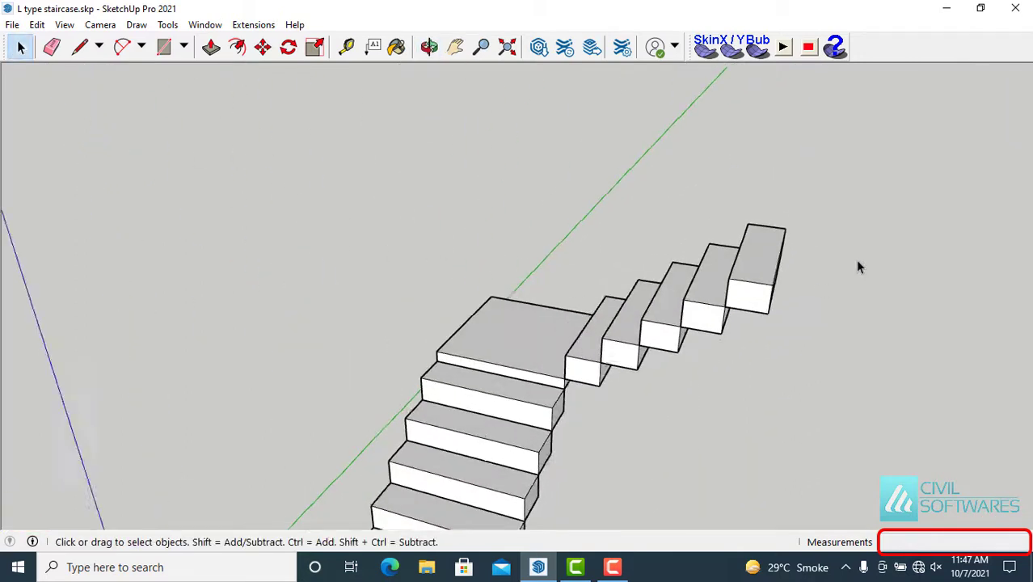
{"action": "left_click", "coordinate": [717, 309]}
{"action": "right_click", "coordinate": [717, 310]}
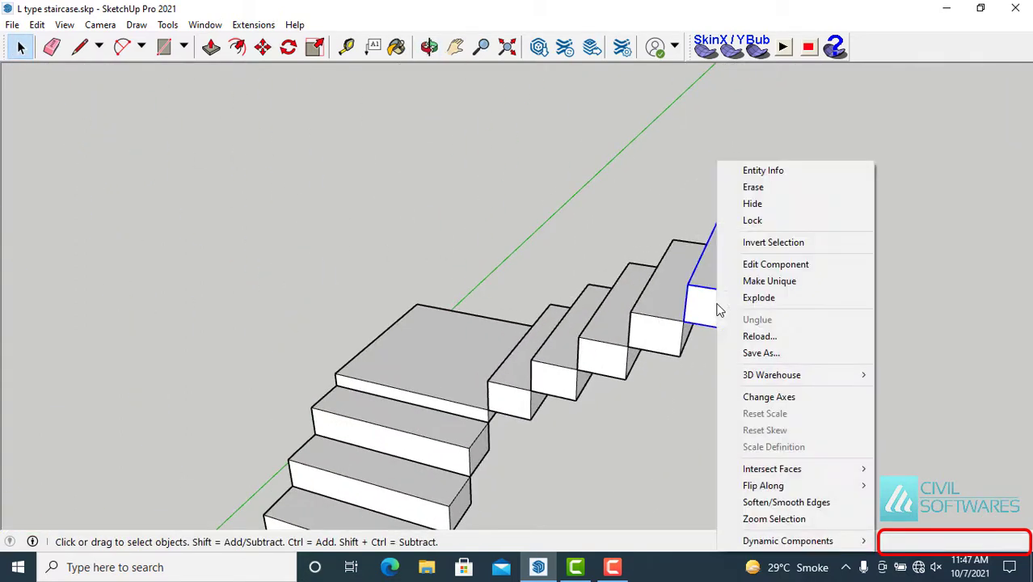
{"action": "left_click", "coordinate": [751, 282]}
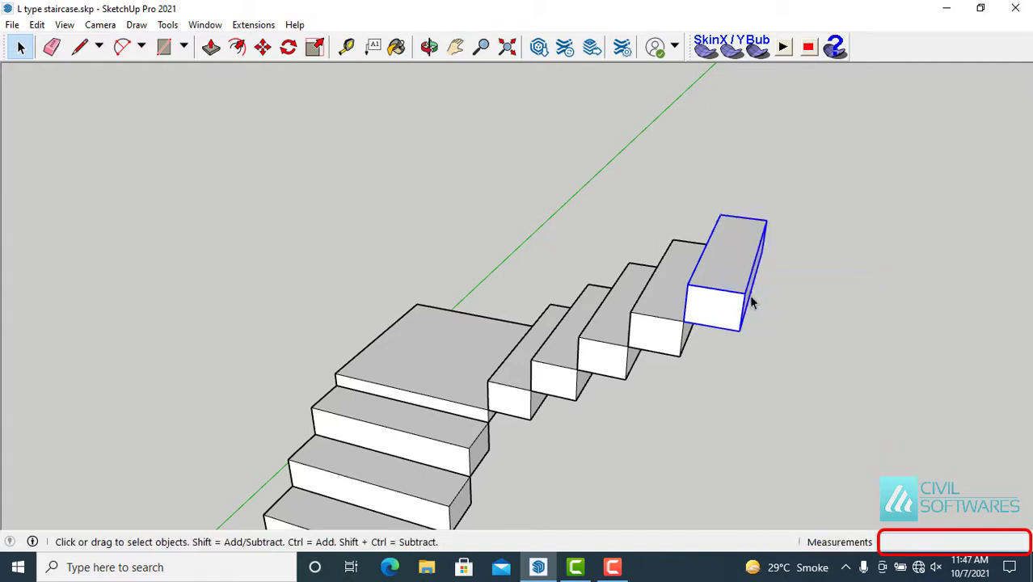
Open the second flight's topmost tread for editing and Push/Pull its back face outward 3' to form an upper landing.
{"action": "middle_click_drag", "start_coordinate": [757, 305], "coordinate": [730, 272]}
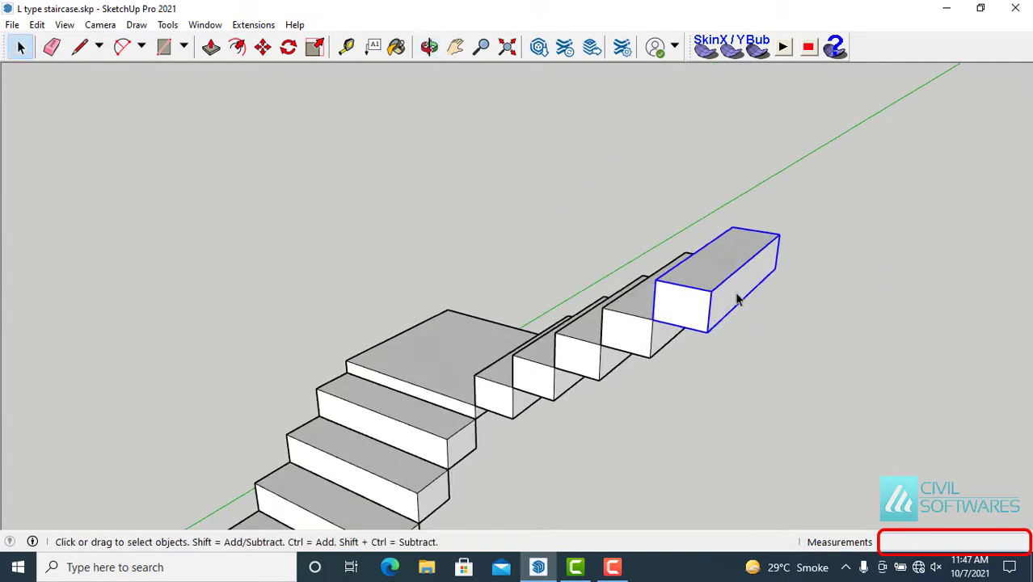
{"action": "double_click", "coordinate": [737, 298]}
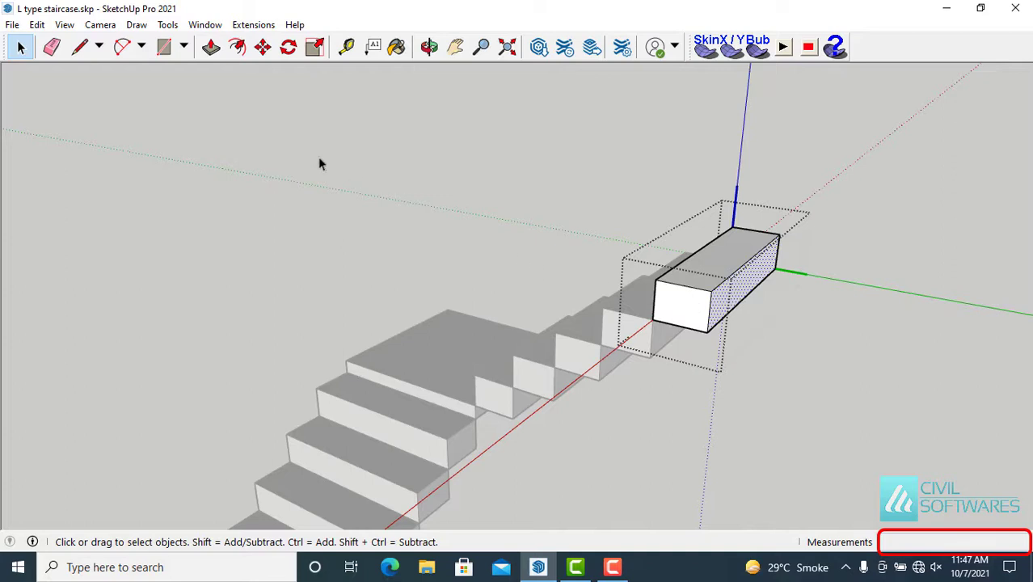
{"action": "left_click", "coordinate": [211, 47]}
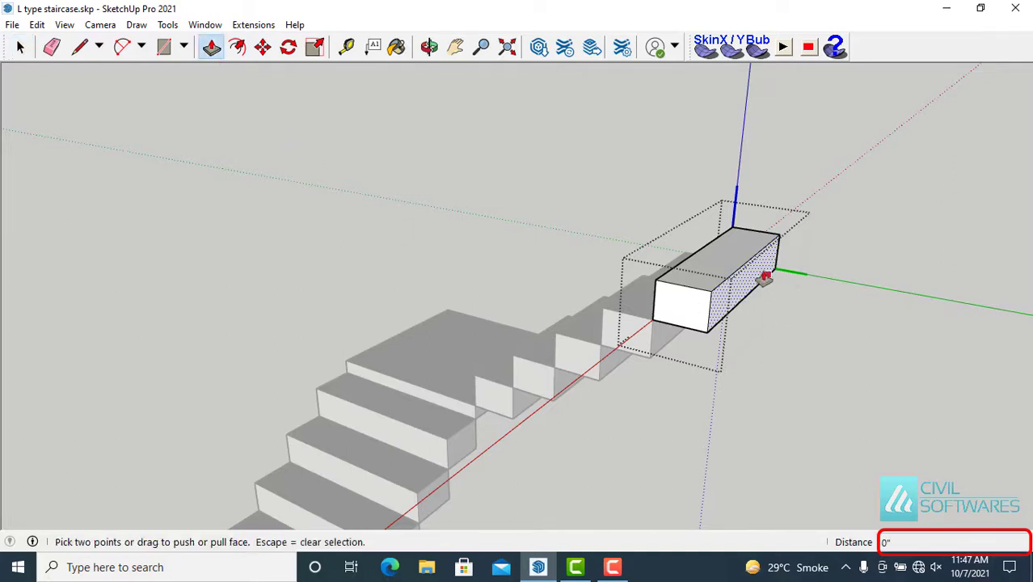
{"action": "left_click_drag", "start_coordinate": [759, 274], "coordinate": [823, 306]}
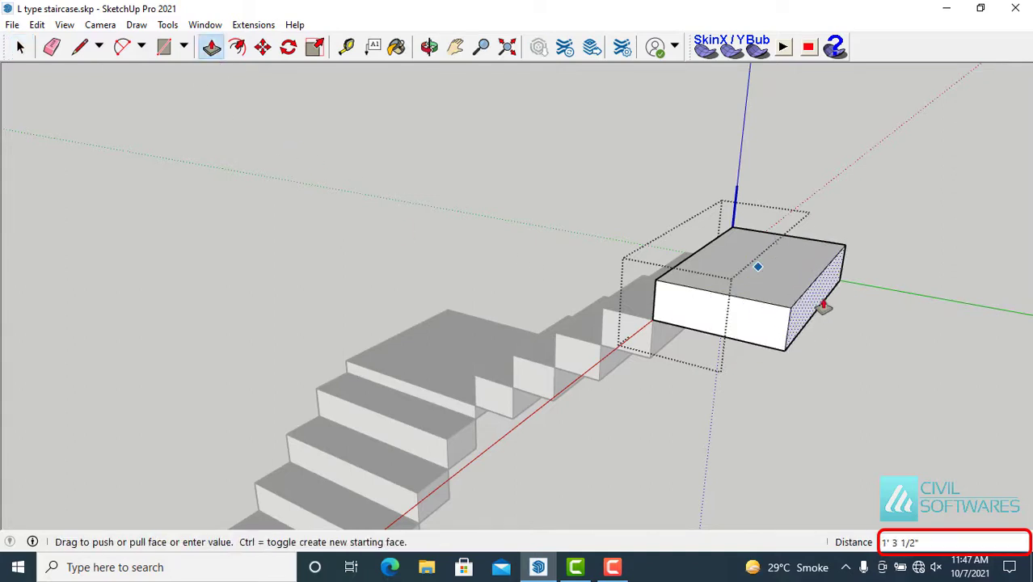
{"action": "key", "text": "Return"}
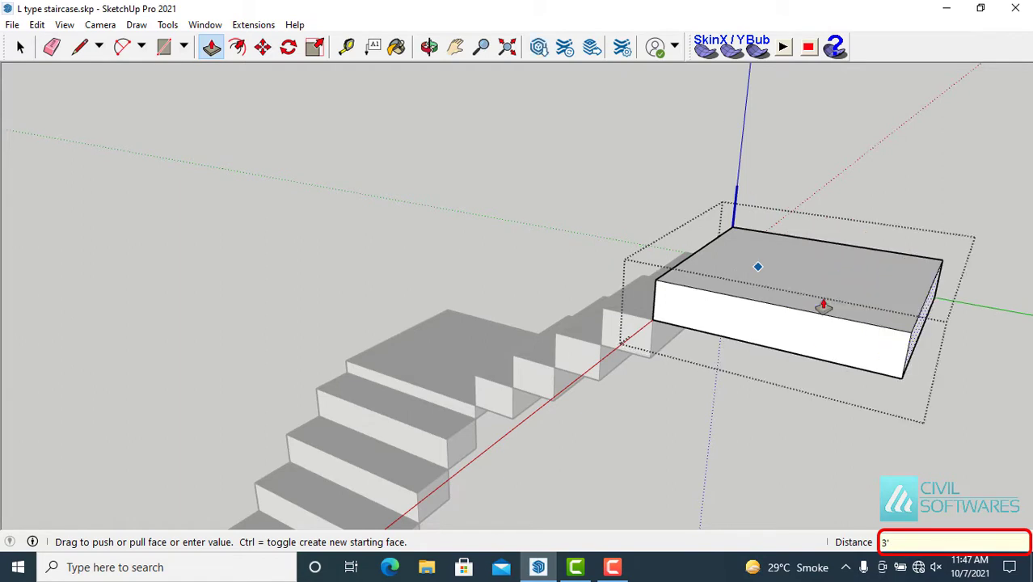
Push the upper landing's top face down 5" to thin the slab, and close the component.
{"action": "key", "text": "space"}
{"action": "left_click", "coordinate": [821, 278]}
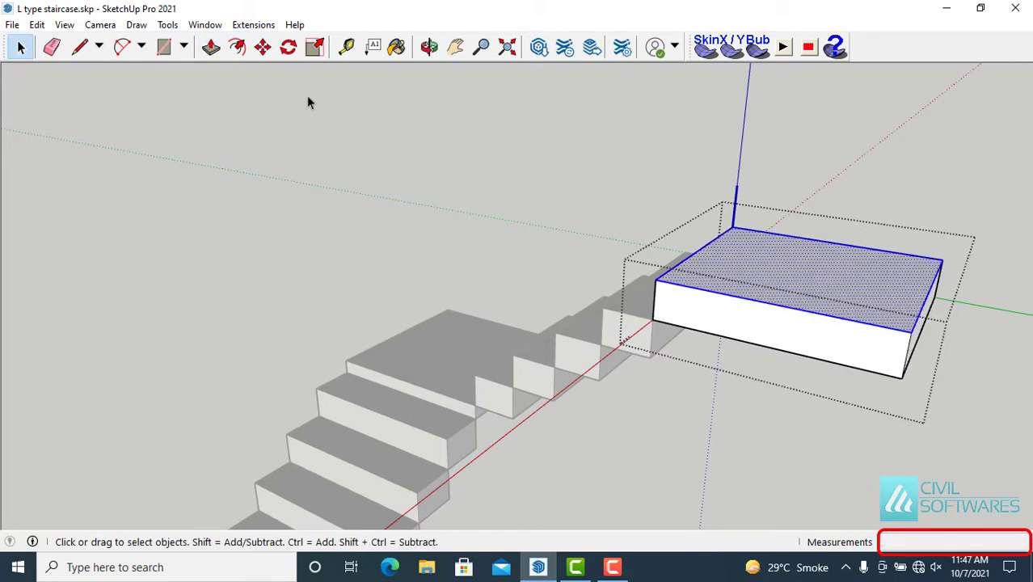
{"action": "left_click", "coordinate": [211, 47]}
{"action": "left_click_drag", "start_coordinate": [854, 285], "coordinate": [855, 293]}
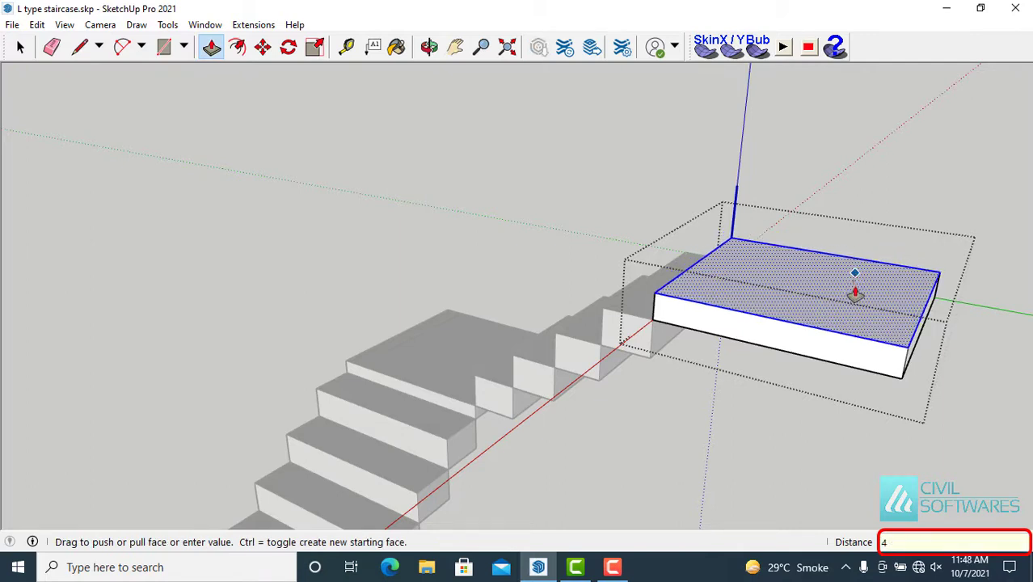
{"action": "type", "text": "5\""}
{"action": "key", "text": "Return"}
{"action": "key", "text": "space"}
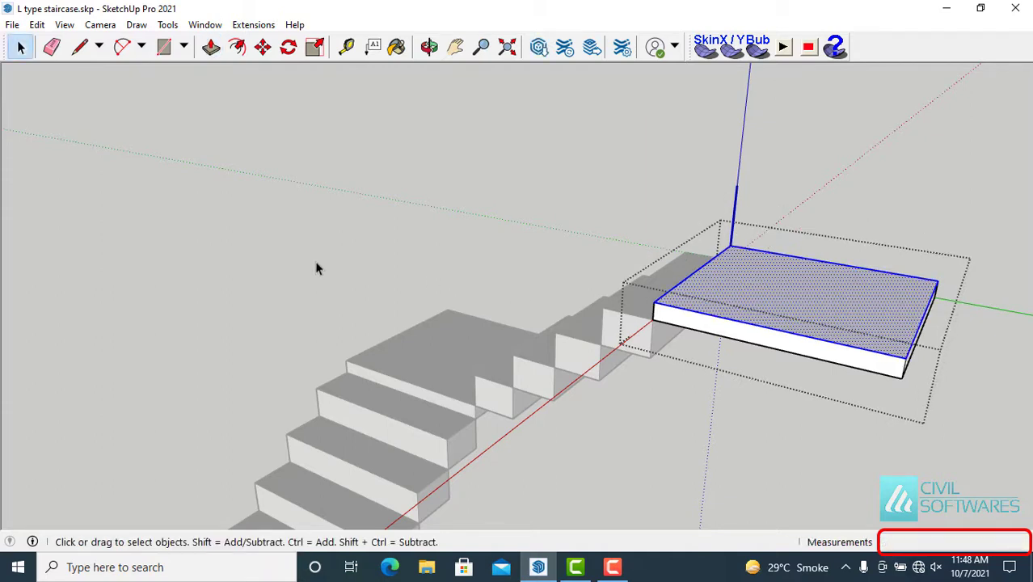
{"action": "middle_click_drag", "start_coordinate": [316, 268], "coordinate": [699, 293]}
{"action": "scroll", "coordinate": [540, 239], "scroll_direction": "down", "scroll_amount": 3}
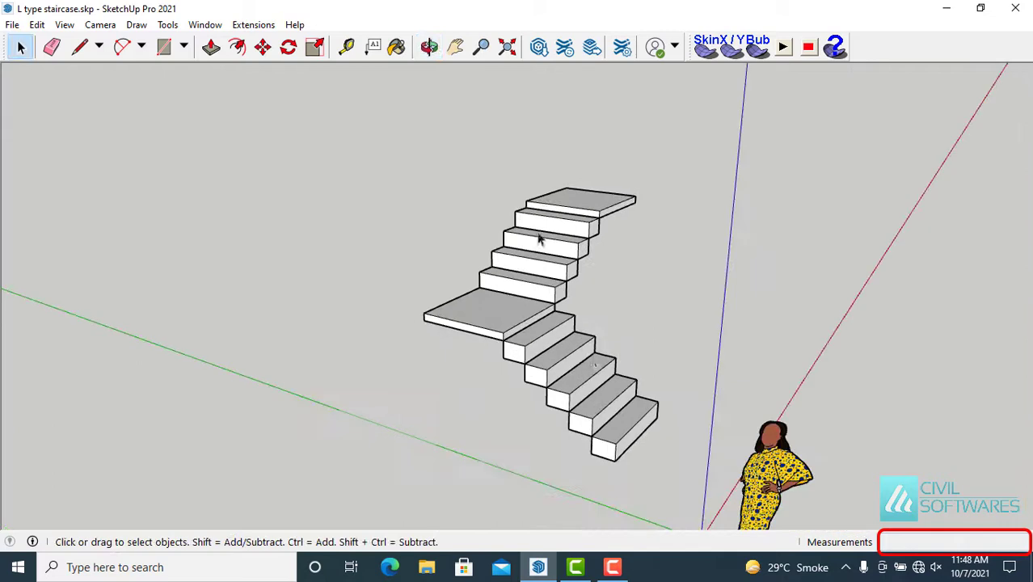
Open the lowest tread for editing and draw lines on its end face, about 4 13/16" up from the bottom edge and across to the back edge.
{"action": "scroll", "coordinate": [579, 460], "scroll_direction": "up", "scroll_amount": 3}
{"action": "middle_click_drag", "start_coordinate": [563, 429], "coordinate": [676, 393]}
{"action": "double_click", "coordinate": [660, 418]}
{"action": "scroll", "coordinate": [657, 372], "scroll_direction": "up", "scroll_amount": 5}
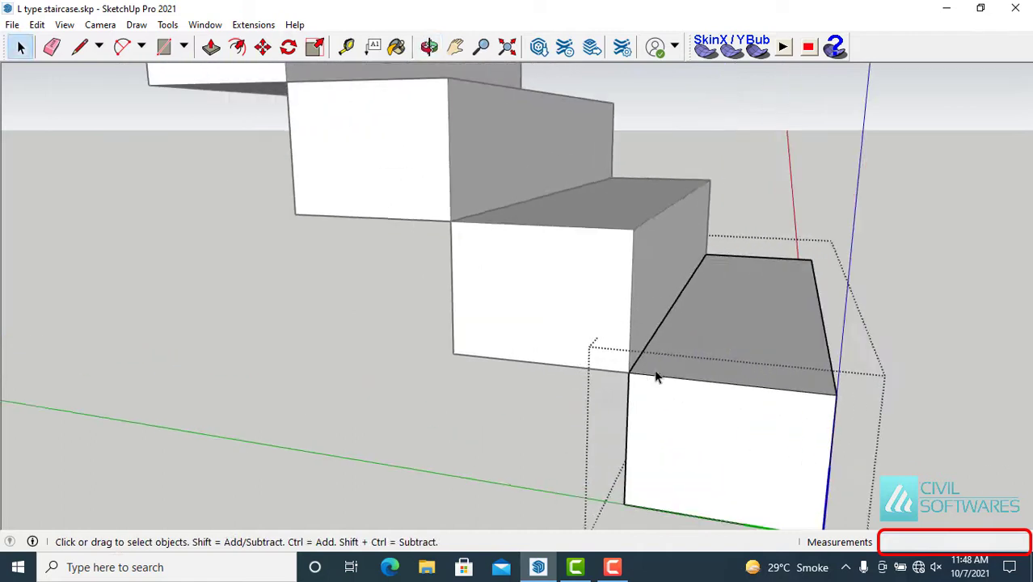
{"action": "middle_click_drag", "start_coordinate": [688, 439], "coordinate": [694, 405]}
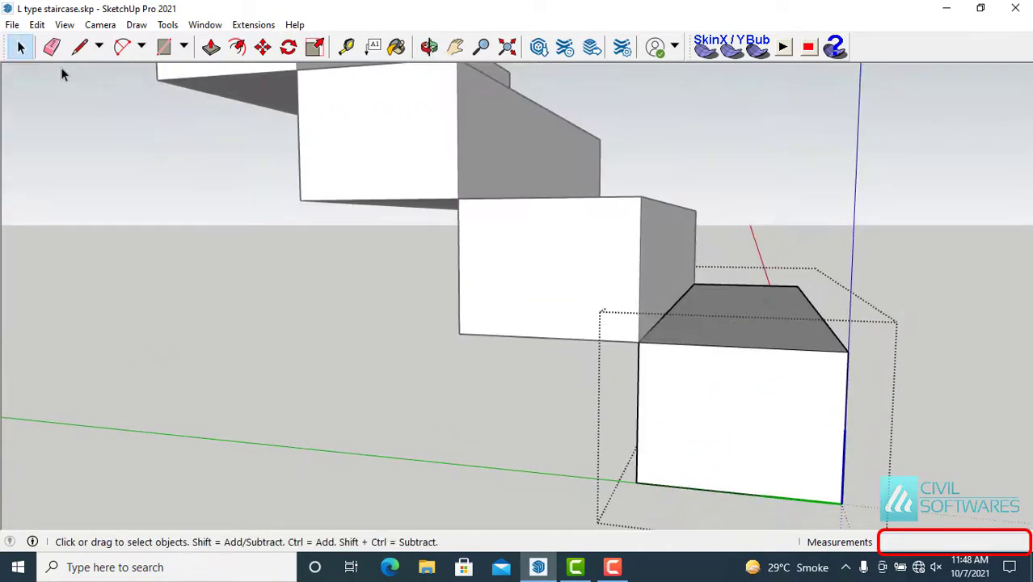
{"action": "left_click", "coordinate": [79, 47]}
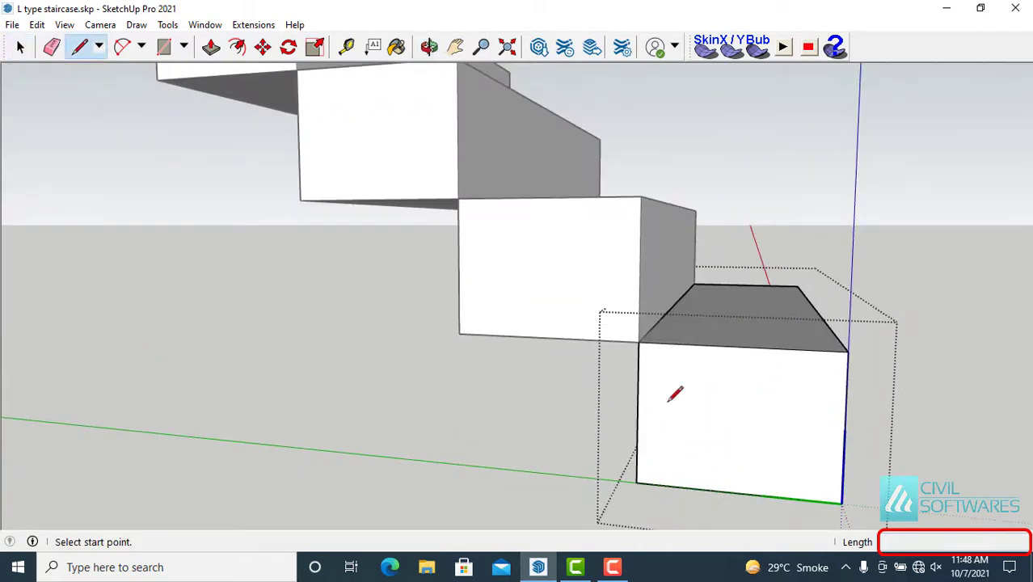
{"action": "left_click", "coordinate": [786, 497]}
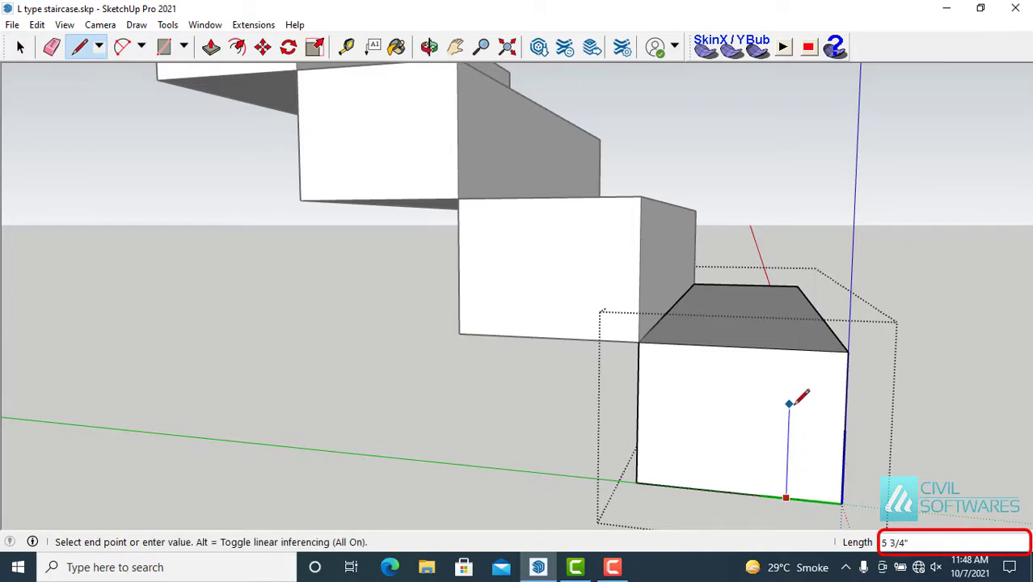
{"action": "left_click", "coordinate": [790, 420]}
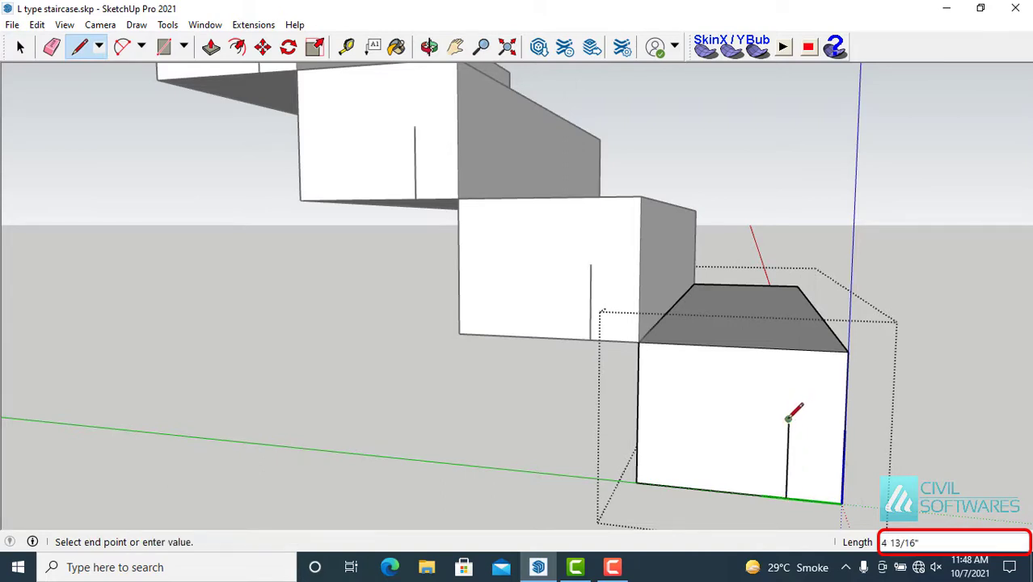
{"action": "middle_click_drag", "start_coordinate": [641, 399], "coordinate": [815, 362]}
{"action": "left_click", "coordinate": [700, 396]}
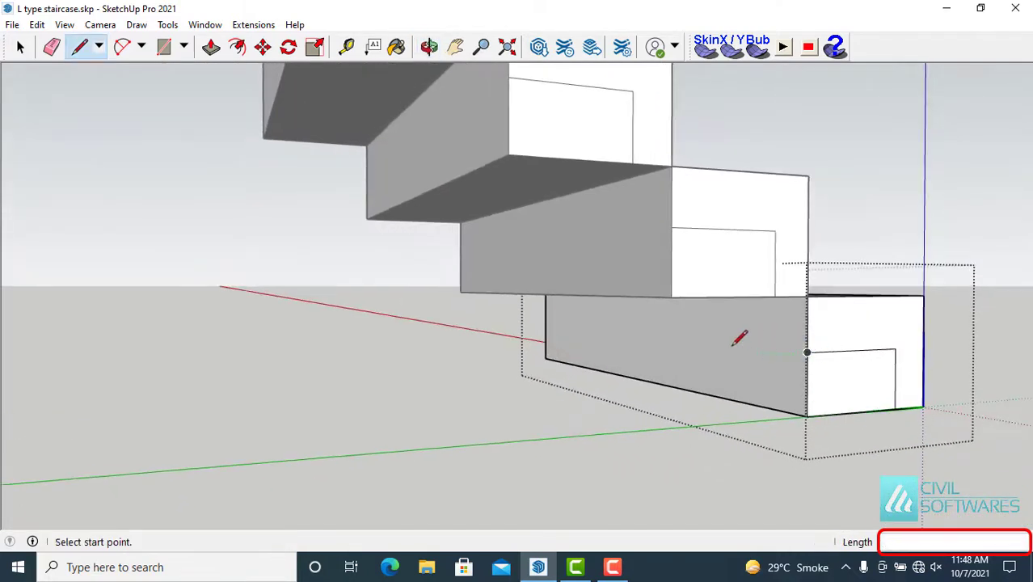
Draw a line along the tread's back face, from the end of the profile line to the opposite end edge.
{"action": "left_click", "coordinate": [807, 352]}
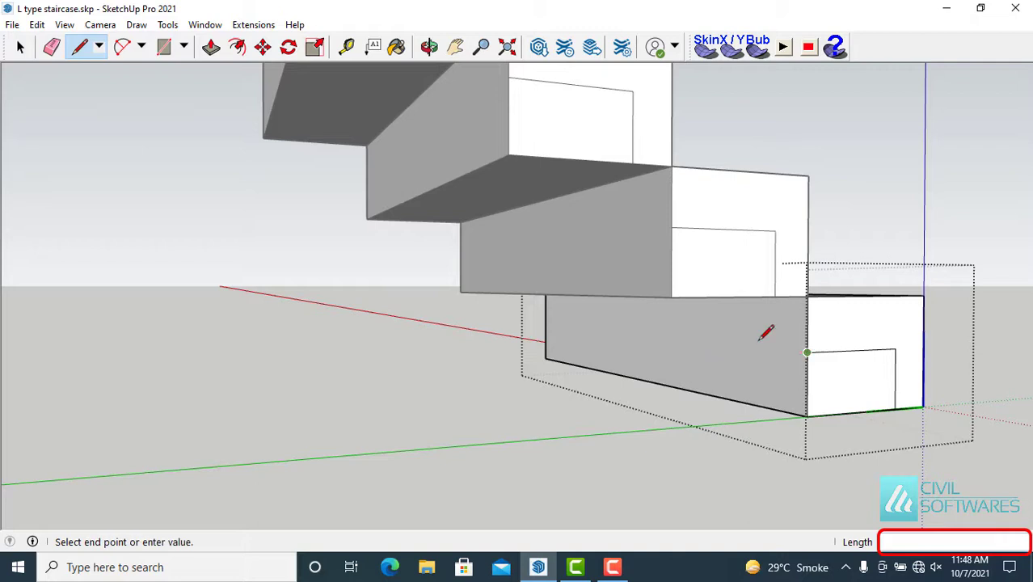
{"action": "left_click", "coordinate": [546, 323]}
{"action": "middle_click_drag", "start_coordinate": [538, 341], "coordinate": [568, 393]}
{"action": "key", "text": "space"}
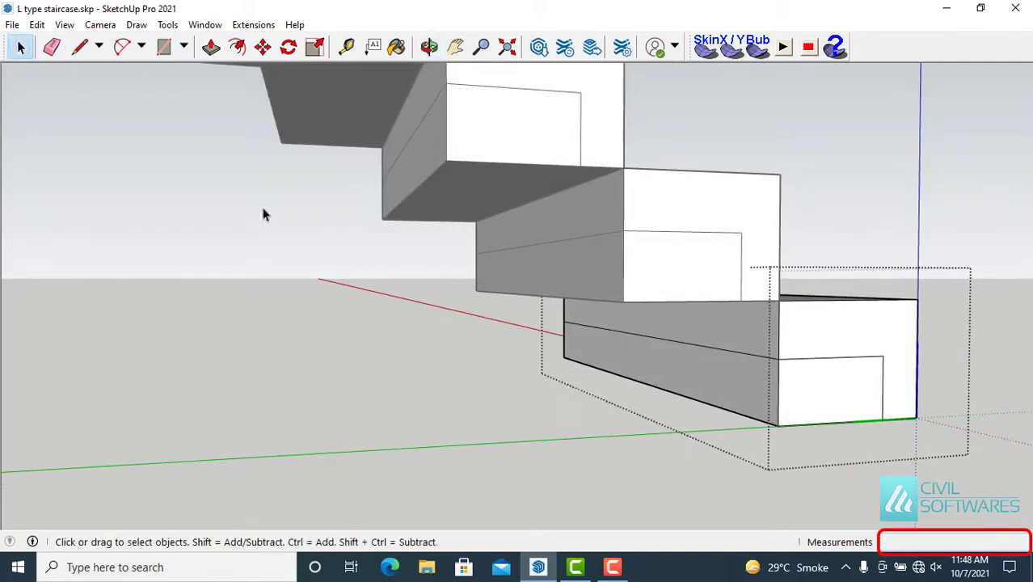
Push the lower back rectangle of the tread's end face through the full 4' length to leave an L-shaped tread.
{"action": "left_click", "coordinate": [211, 47]}
{"action": "left_click_drag", "start_coordinate": [824, 399], "coordinate": [578, 341]}
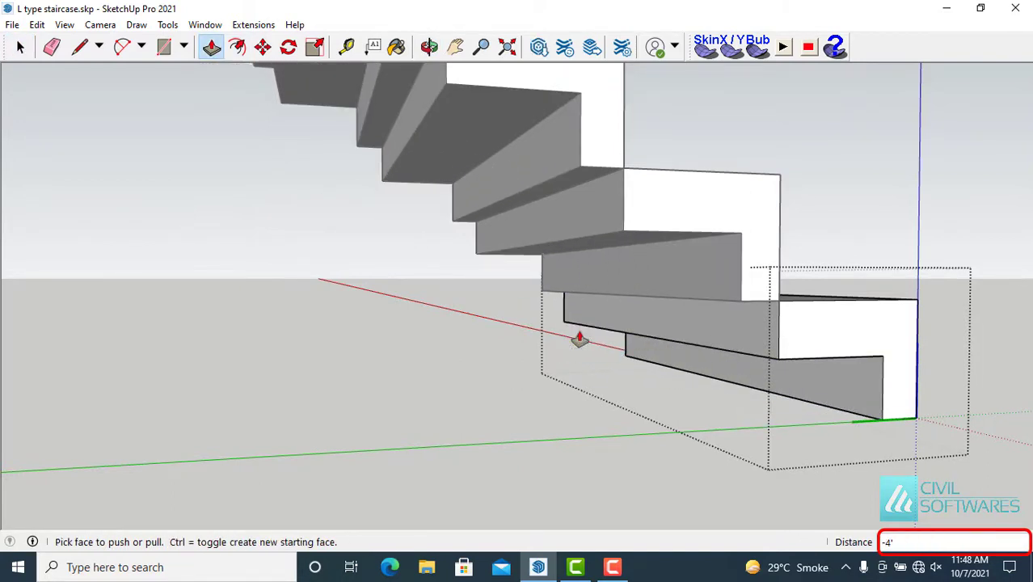
{"action": "key", "text": "space"}
Pull the back face of the tread's upper slab outward until it is flush with the next tread's riser, and close the component.
{"action": "left_click", "coordinate": [716, 344]}
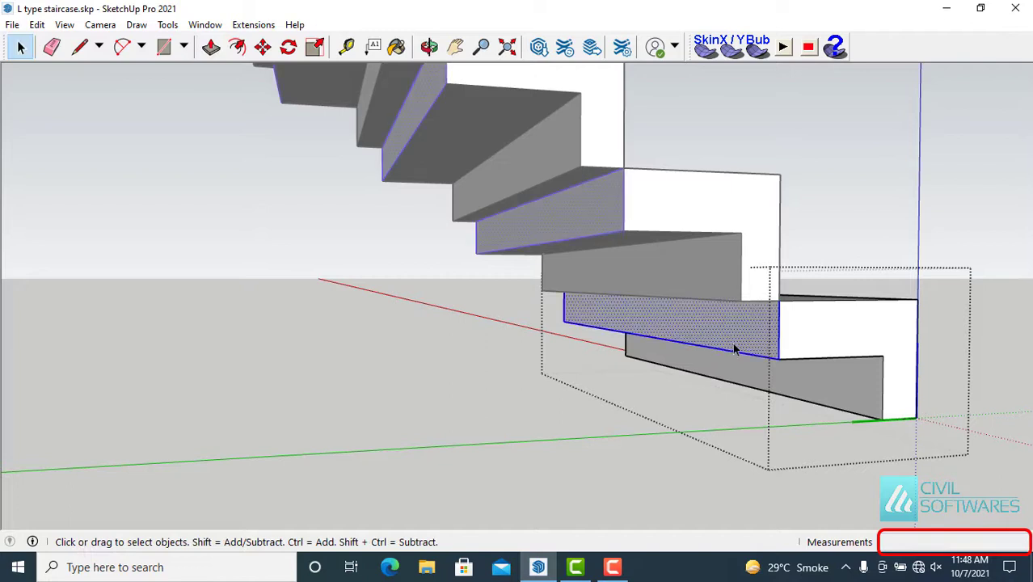
{"action": "left_click", "coordinate": [211, 47]}
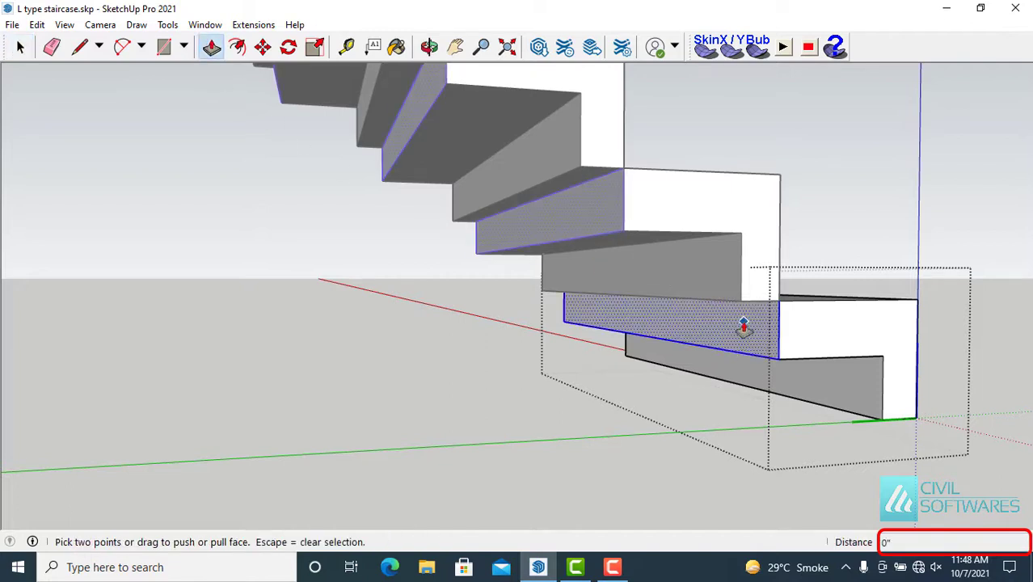
{"action": "left_click_drag", "start_coordinate": [722, 323], "coordinate": [684, 278]}
{"action": "key", "text": "space"}
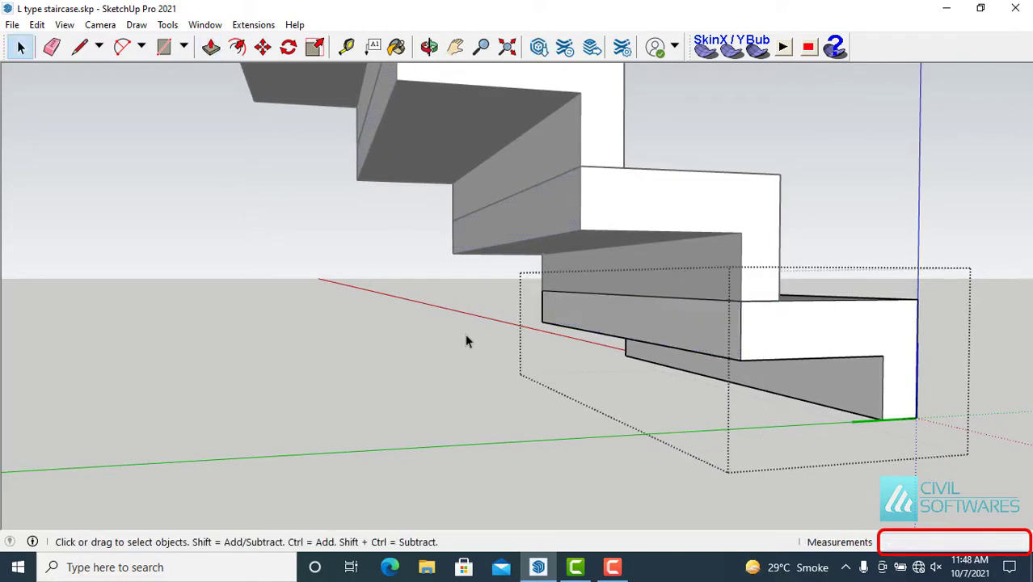
{"action": "middle_click_drag", "start_coordinate": [466, 340], "coordinate": [154, 349]}
{"action": "scroll", "coordinate": [428, 318], "scroll_direction": "down", "scroll_amount": 2}
{"action": "scroll", "coordinate": [552, 70], "scroll_direction": "up", "scroll_amount": 2}
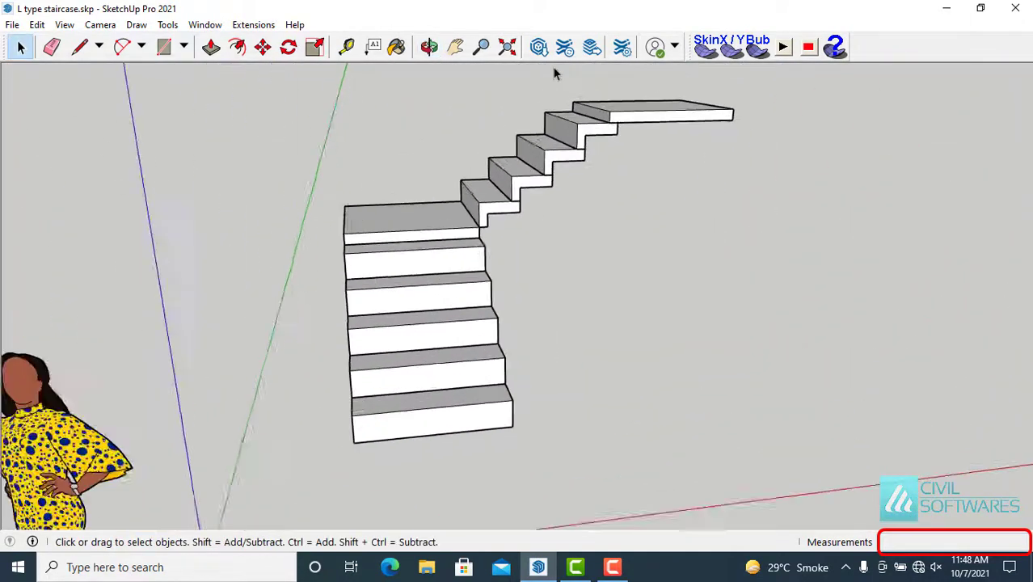
{"action": "scroll", "coordinate": [587, 98], "scroll_direction": "up", "scroll_amount": 2}
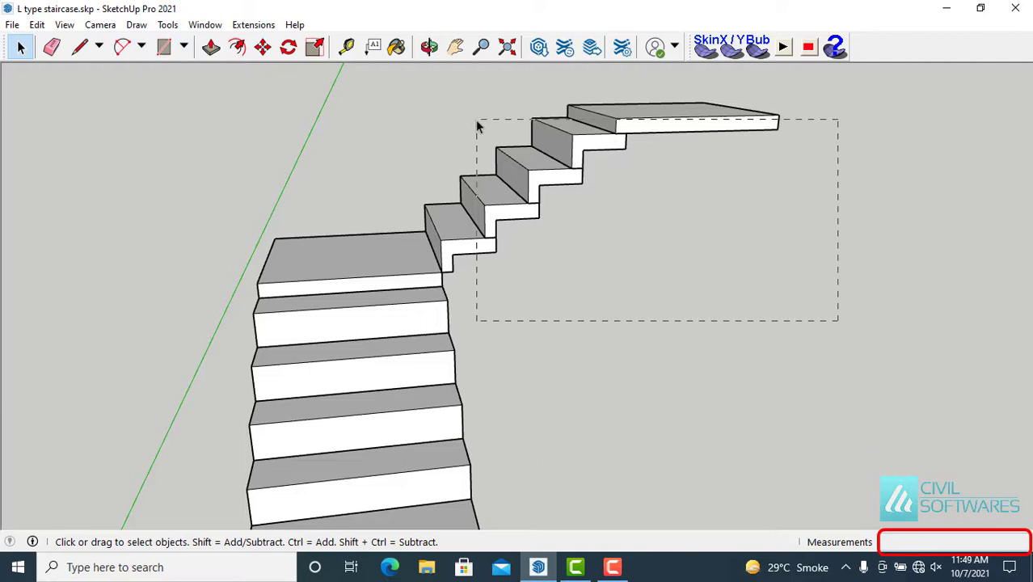
Move the second flight and upper landing from the lowest riser's inner bottom corner onto the adjacent edge of the lower landing.
{"action": "left_click_drag", "start_coordinate": [469, 127], "coordinate": [463, 130]}
{"action": "scroll", "coordinate": [461, 132], "scroll_direction": "up", "scroll_amount": 3}
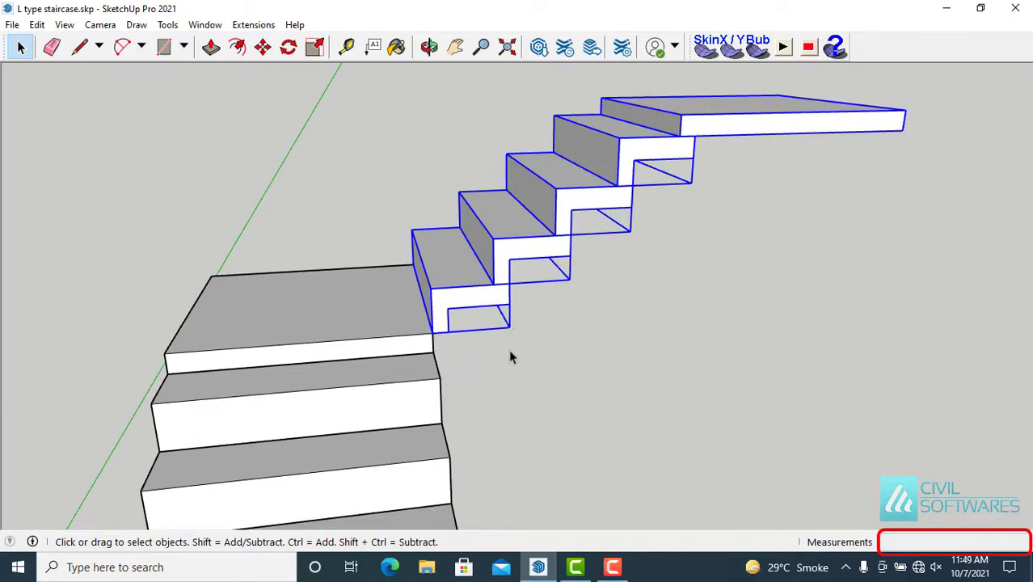
{"action": "mouse_move", "coordinate": [510, 356]}
{"action": "middle_mouse_down"}
{"action": "mouse_move", "coordinate": [496, 317]}
{"action": "mouse_move", "coordinate": [526, 348]}
{"action": "middle_mouse_up"}
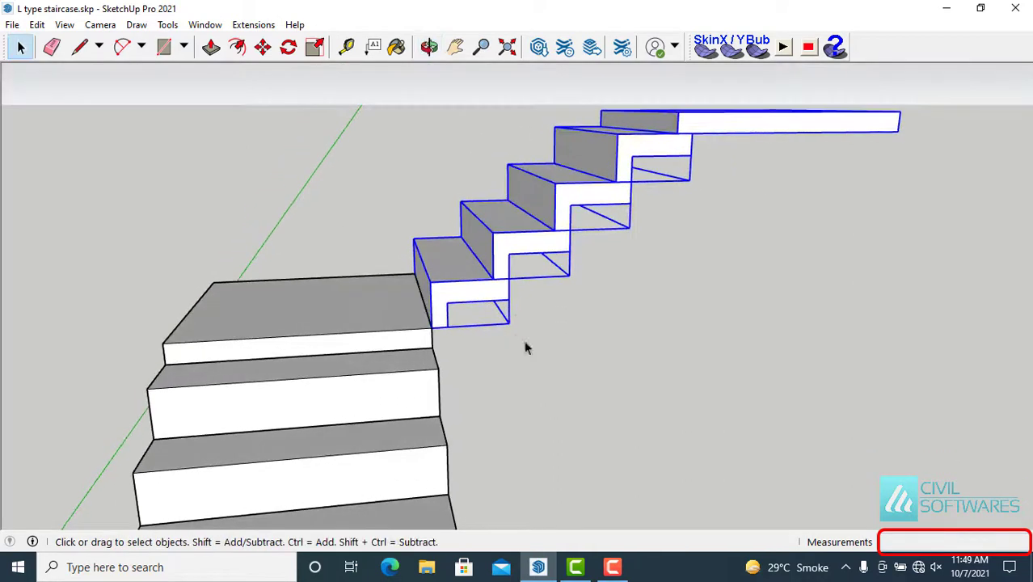
{"action": "left_click", "coordinate": [262, 46]}
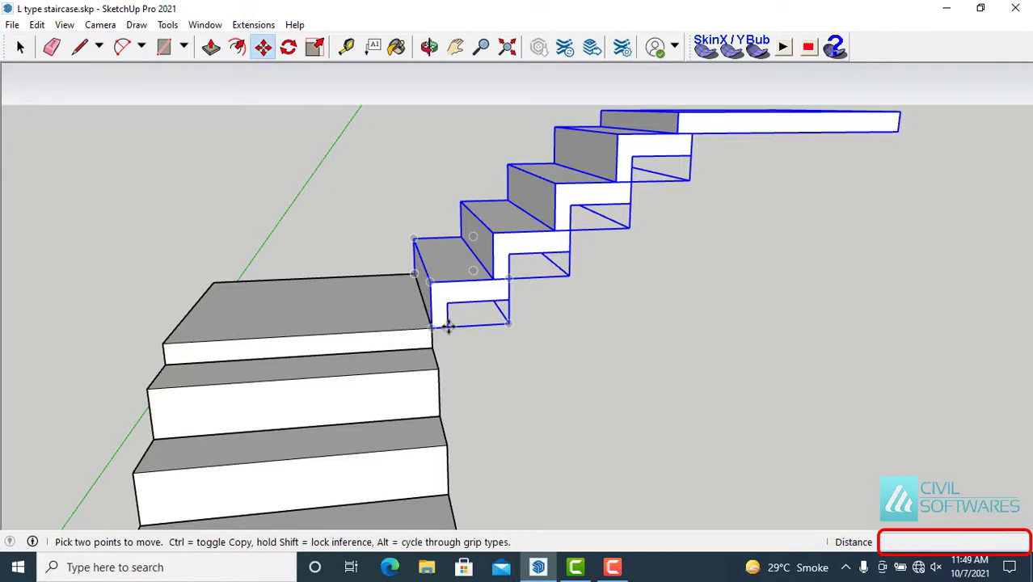
{"action": "left_click", "coordinate": [448, 325]}
{"action": "left_click", "coordinate": [432, 326]}
{"action": "key", "text": "space"}
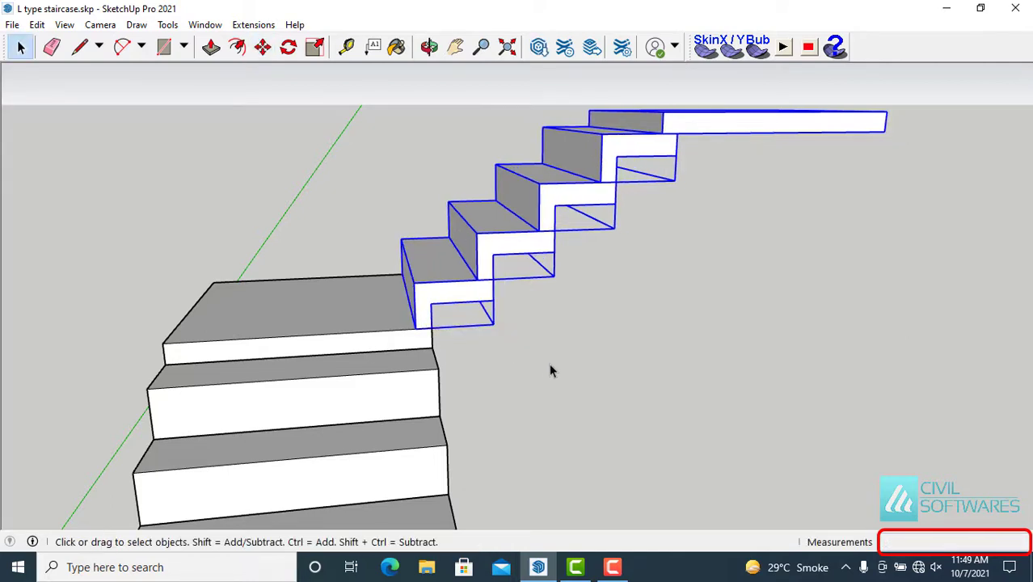
{"action": "left_click", "coordinate": [550, 368]}
{"action": "scroll", "coordinate": [550, 365], "scroll_direction": "down", "scroll_amount": 4}
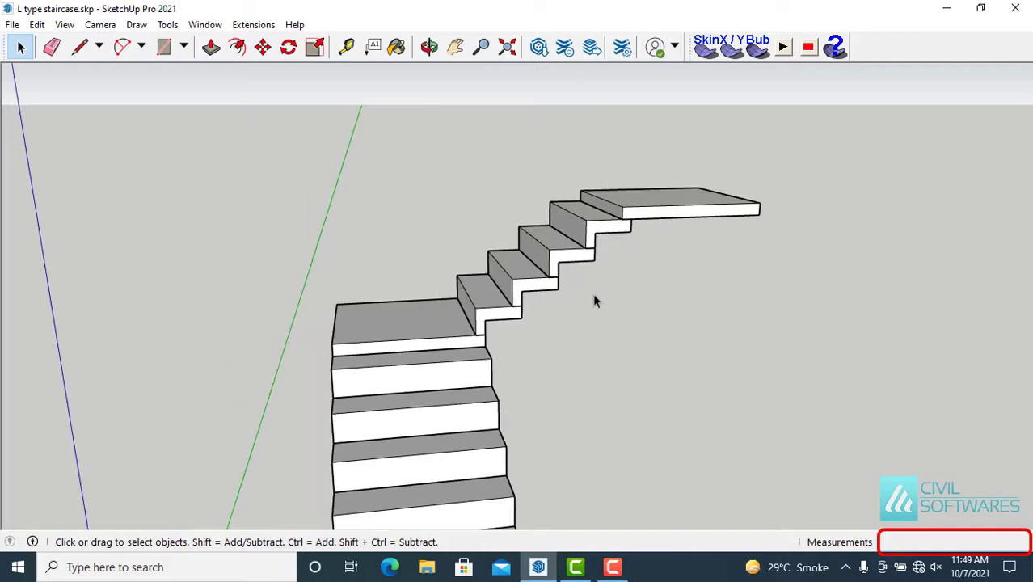
Show the Default Tray so that the materials library is available.
{"action": "scroll", "coordinate": [576, 325], "scroll_direction": "down", "scroll_amount": 4}
{"action": "middle_click_drag", "start_coordinate": [577, 328], "coordinate": [305, 332]}
{"action": "scroll", "coordinate": [534, 371], "scroll_direction": "up", "scroll_amount": 3}
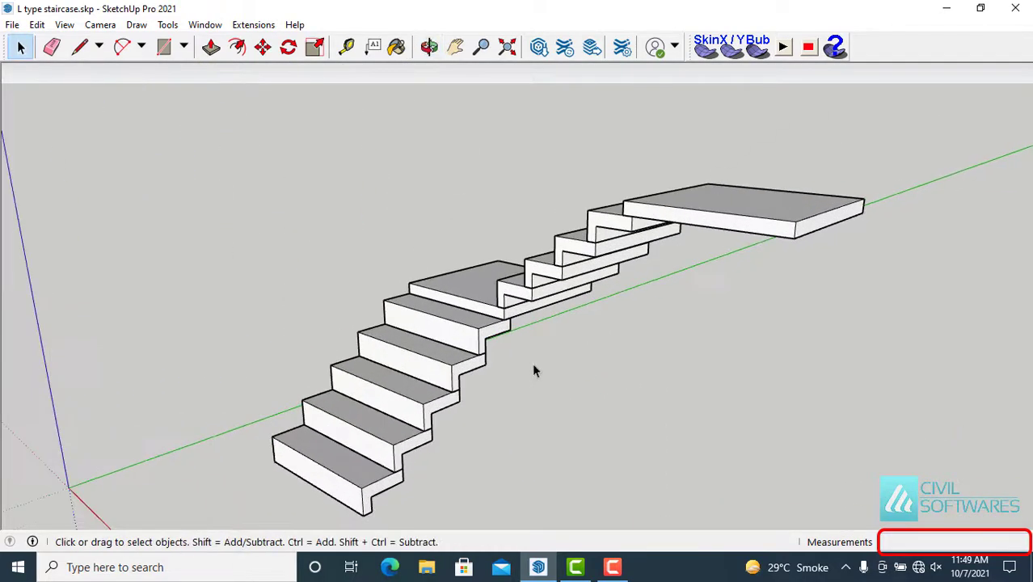
{"action": "scroll", "coordinate": [517, 369], "scroll_direction": "up", "scroll_amount": 3}
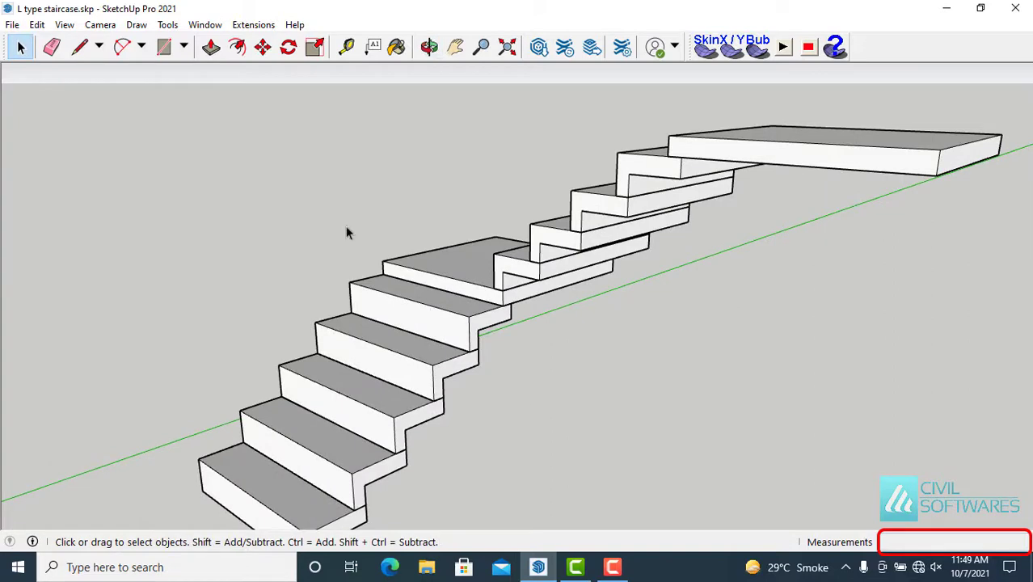
{"action": "left_click", "coordinate": [211, 26]}
{"action": "mouse_move", "coordinate": [235, 43]}
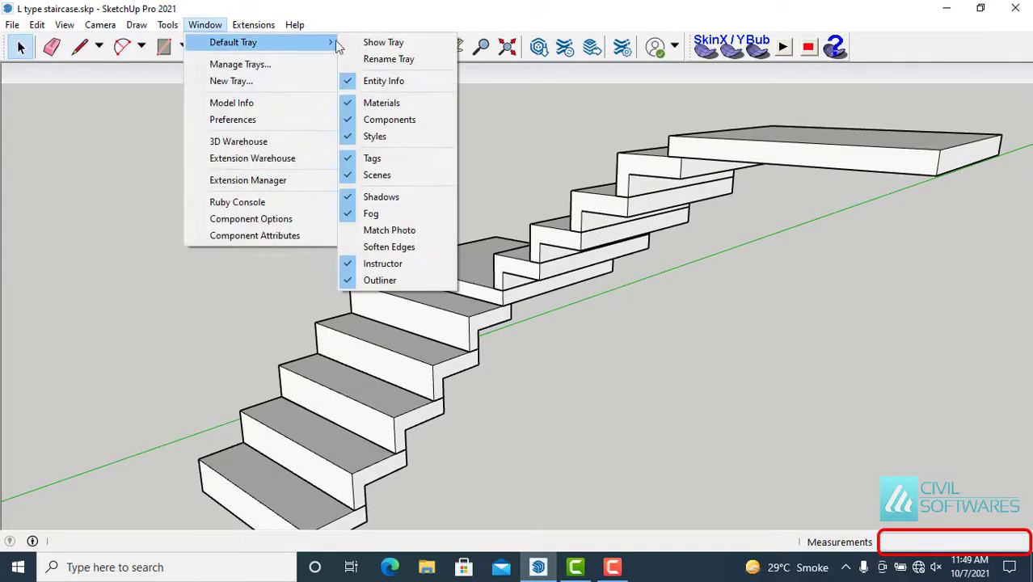
{"action": "left_click", "coordinate": [384, 43]}
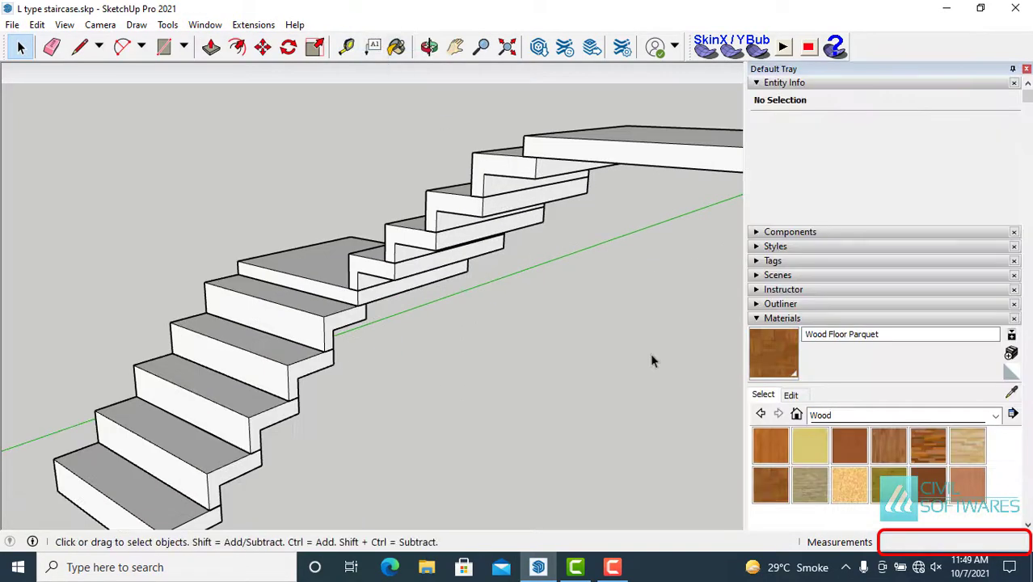
Paint the top face of the tread component with Wood Floor Parquet and close the component.
{"action": "double_click", "coordinate": [298, 301]}
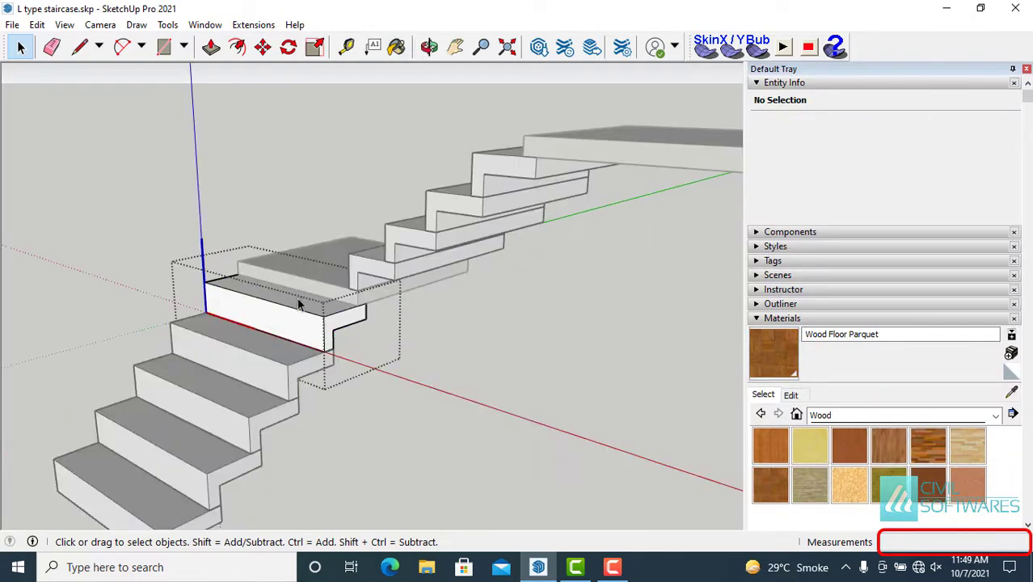
{"action": "left_click", "coordinate": [296, 309]}
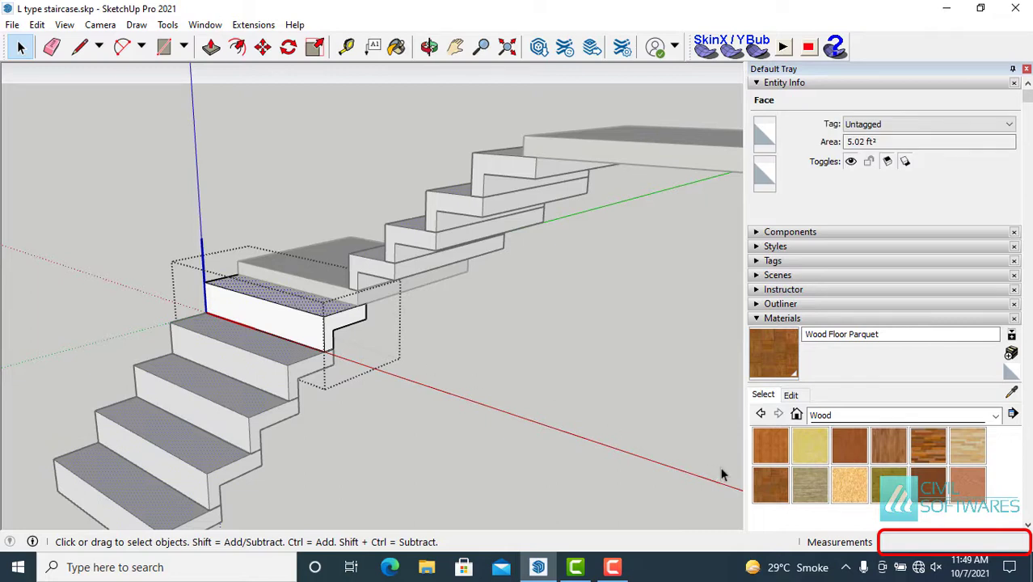
{"action": "left_click", "coordinate": [774, 482]}
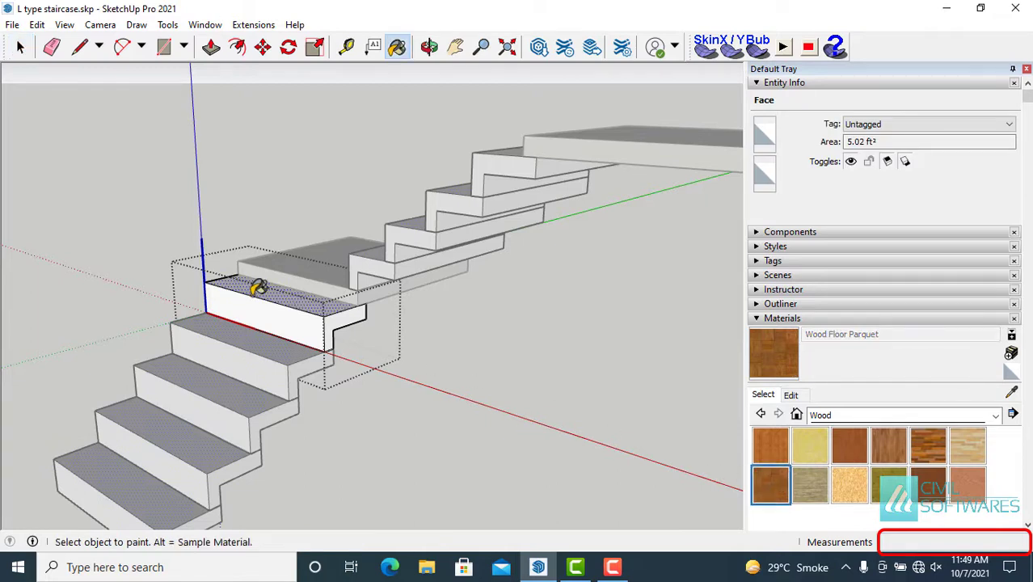
{"action": "left_click", "coordinate": [258, 283]}
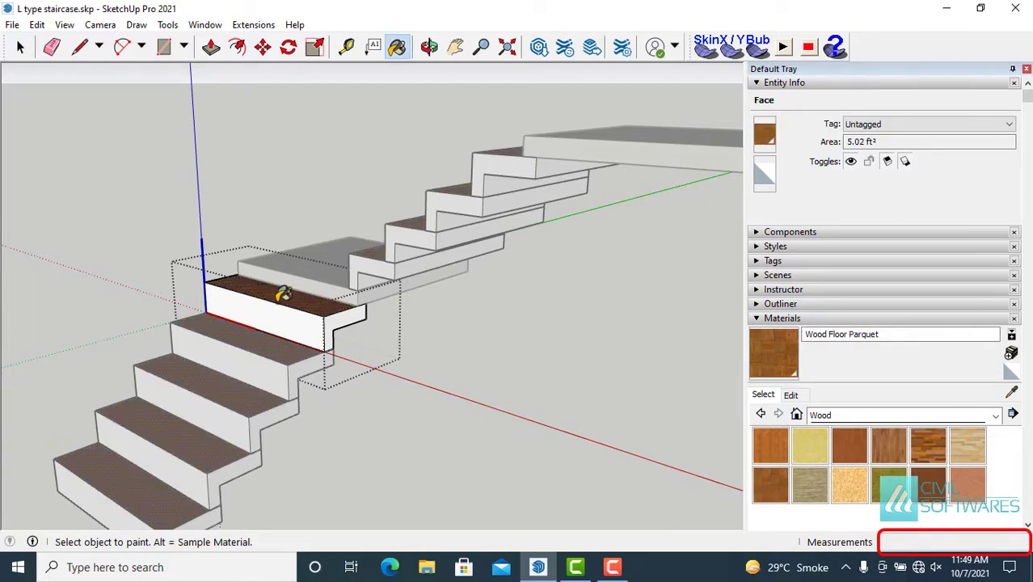
{"action": "key", "text": "space"}
{"action": "middle_click_drag", "start_coordinate": [459, 387], "coordinate": [502, 352]}
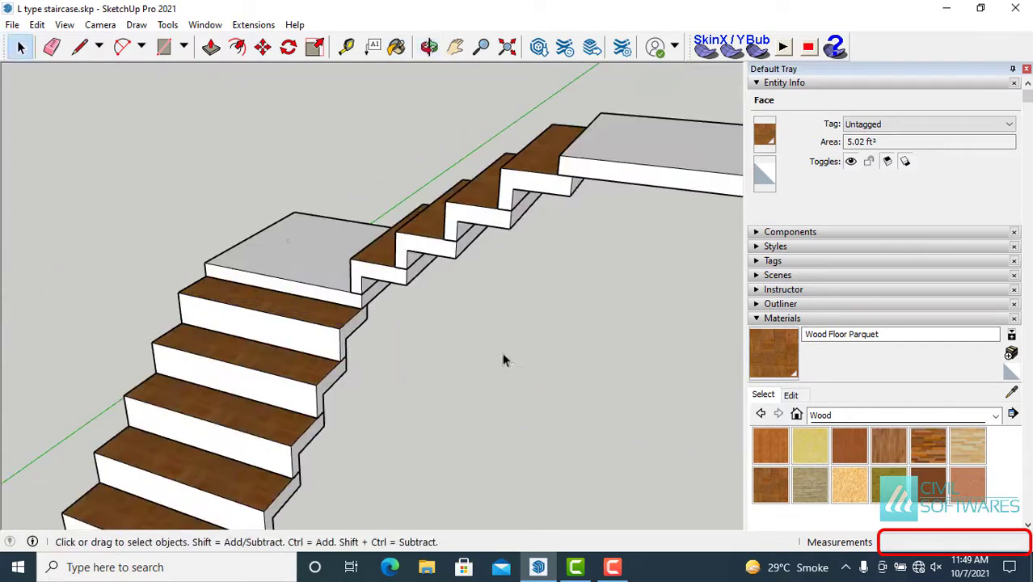
{"action": "left_click", "coordinate": [502, 353]}
Open the lower landing for editing and paint its top face with Wood Floor Parquet, closing it when done.
{"action": "double_click", "coordinate": [298, 247]}
{"action": "left_click", "coordinate": [301, 248]}
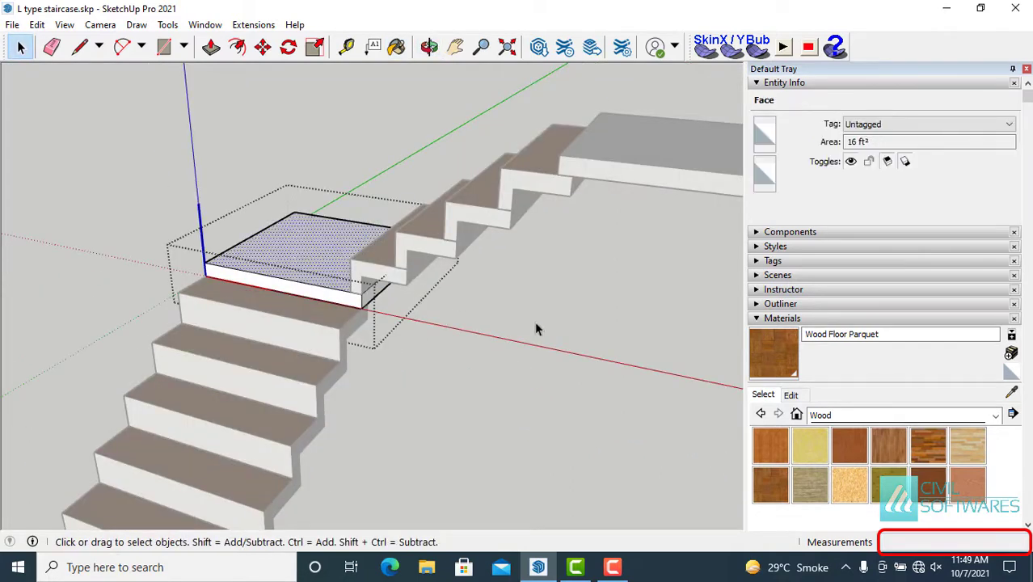
{"action": "left_click", "coordinate": [762, 474]}
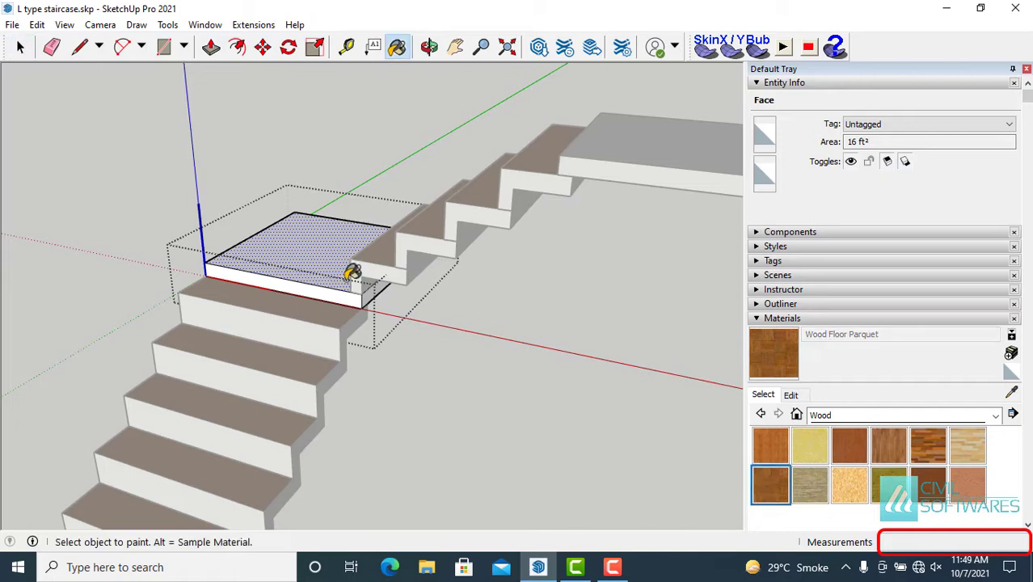
{"action": "left_click", "coordinate": [321, 236]}
{"action": "key", "text": "space"}
{"action": "left_click", "coordinate": [559, 320]}
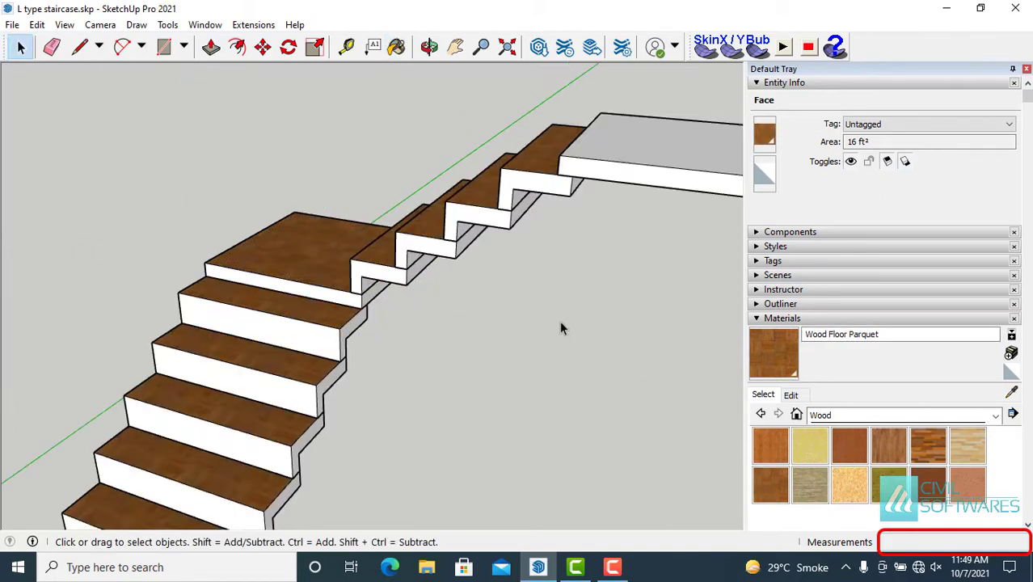
Open the upper landing for editing and paint its top face with Wood Floor Parquet, closing it when done.
{"action": "double_click", "coordinate": [626, 141]}
{"action": "left_click", "coordinate": [640, 131]}
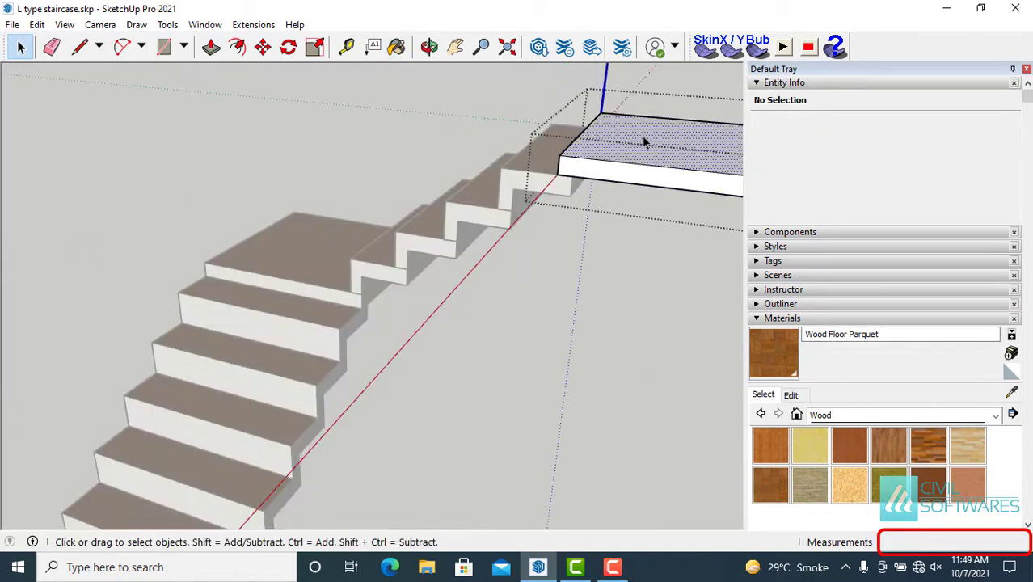
{"action": "left_click", "coordinate": [768, 476]}
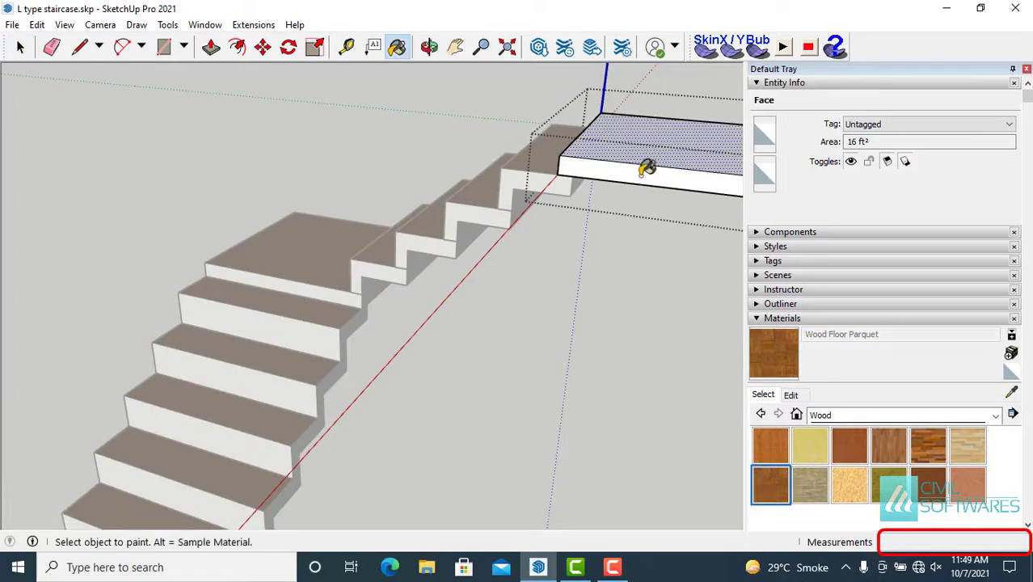
{"action": "left_click", "coordinate": [635, 126]}
{"action": "key", "text": "space"}
{"action": "left_click", "coordinate": [638, 307]}
Paint the four steps of the second flight and the upper landing with Quartz Light Brown from the Synthetic Surfaces materials.
{"action": "middle_click_drag", "start_coordinate": [638, 307], "coordinate": [691, 354]}
{"action": "middle_click_drag", "start_coordinate": [484, 323], "coordinate": [494, 288]}
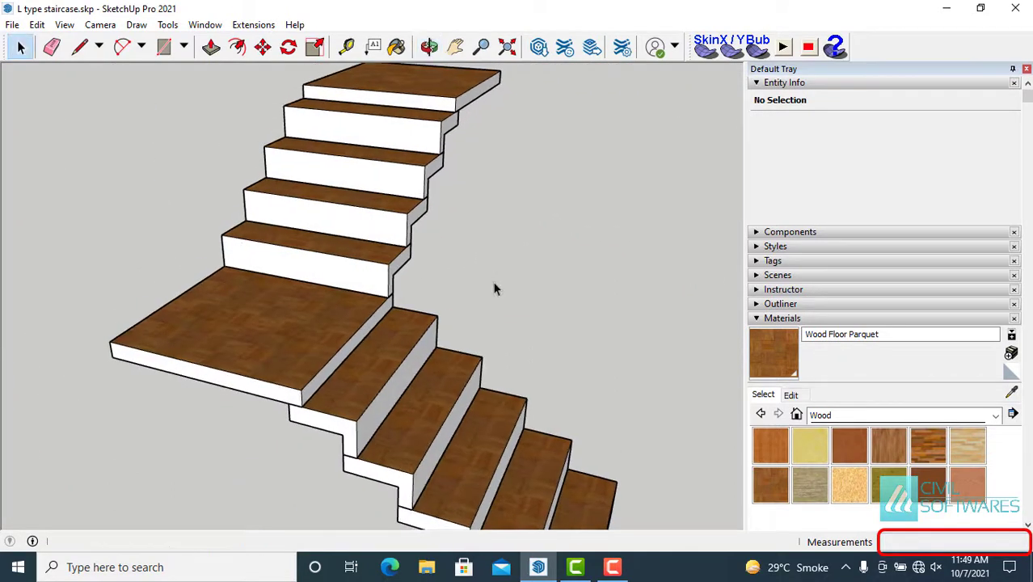
{"action": "scroll", "coordinate": [474, 238], "scroll_direction": "down", "scroll_amount": 3}
{"action": "scroll", "coordinate": [458, 304], "scroll_direction": "up", "scroll_amount": 3}
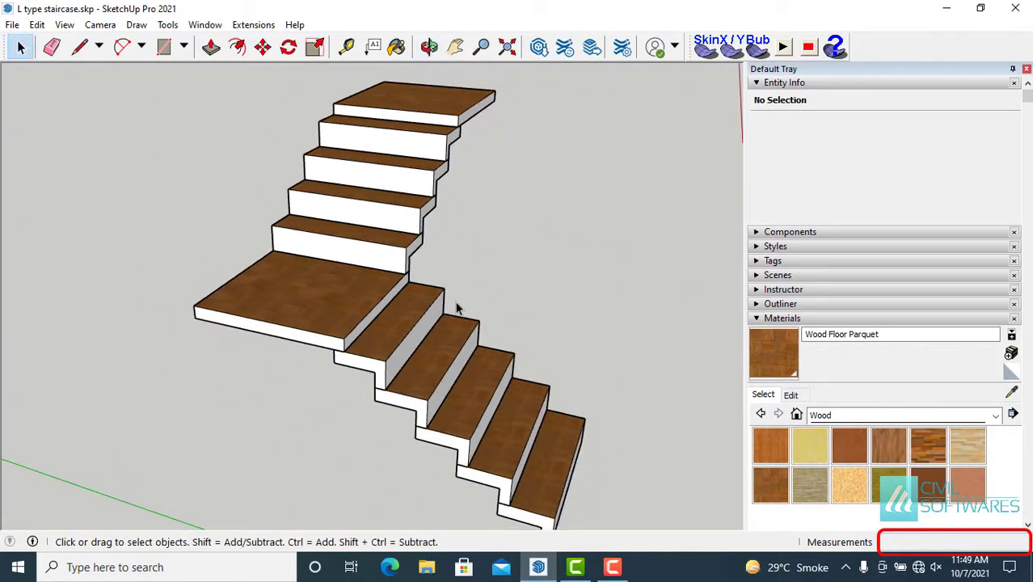
{"action": "mouse_move", "coordinate": [434, 322]}
{"action": "middle_mouse_down"}
{"action": "mouse_move", "coordinate": [441, 275]}
{"action": "mouse_move", "coordinate": [438, 316]}
{"action": "middle_mouse_up"}
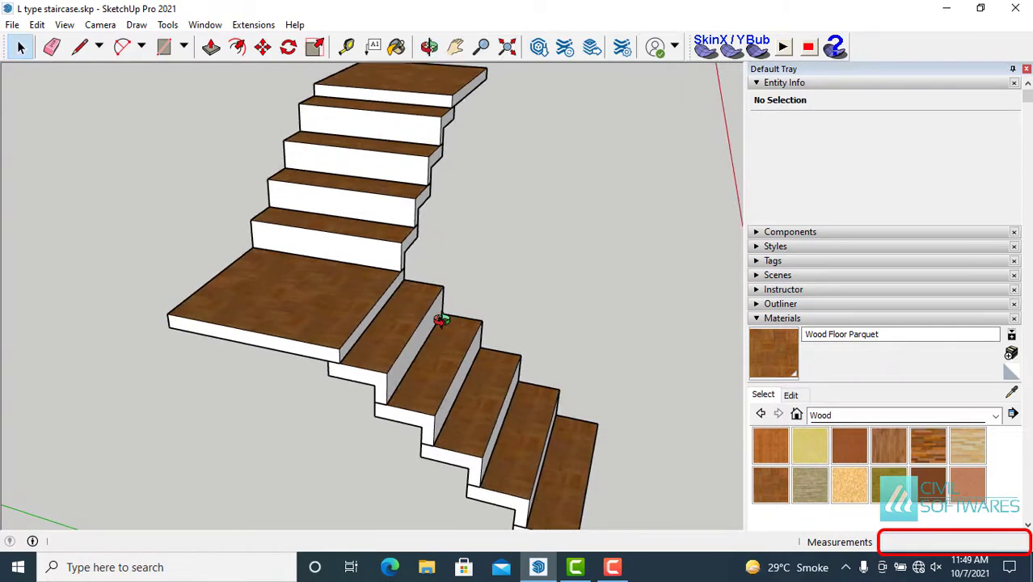
{"action": "left_click", "coordinate": [832, 416]}
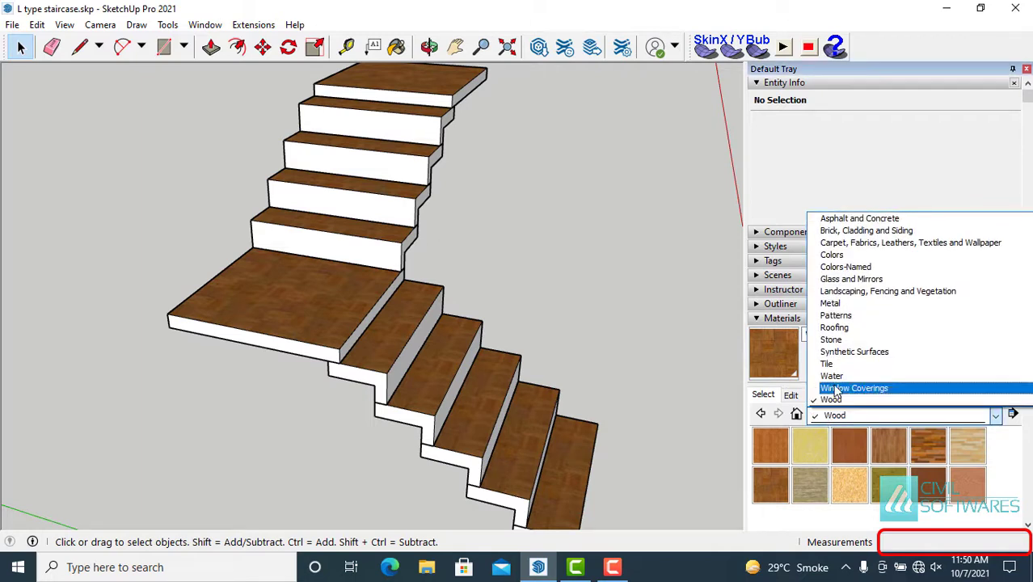
{"action": "left_click", "coordinate": [841, 353]}
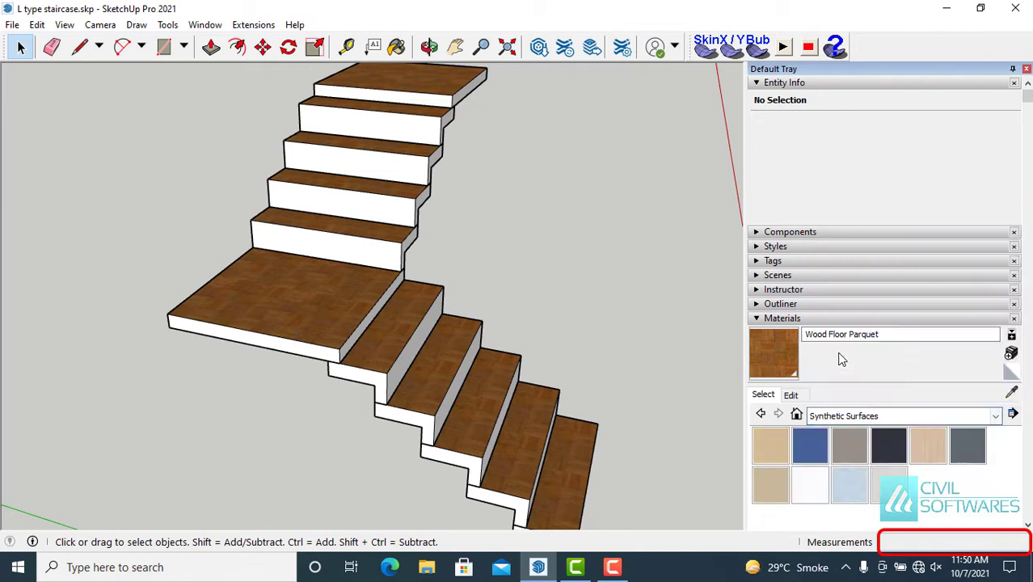
{"action": "left_click", "coordinate": [770, 485]}
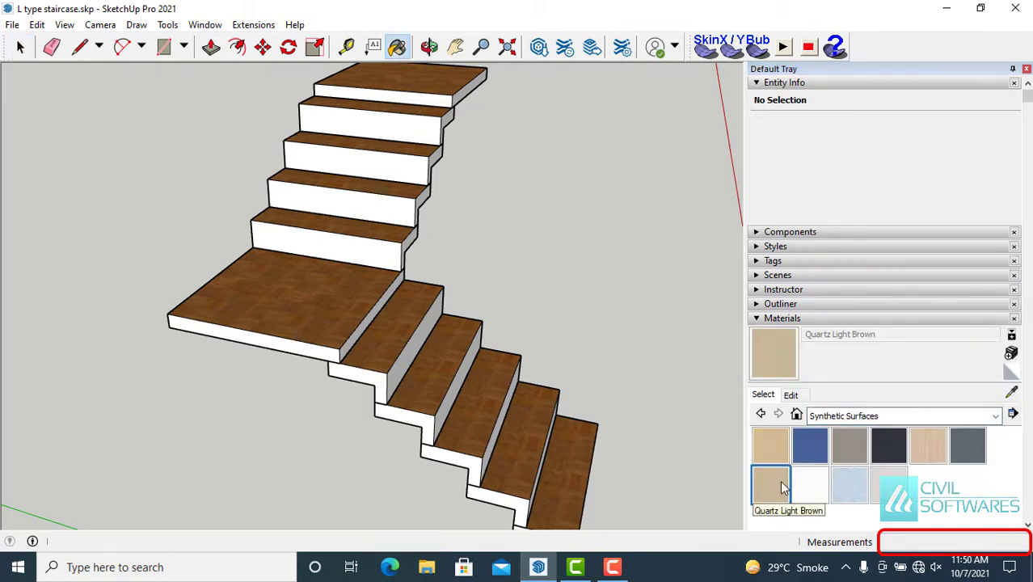
{"action": "left_click", "coordinate": [369, 241]}
{"action": "left_click", "coordinate": [377, 202]}
{"action": "left_click", "coordinate": [388, 157]}
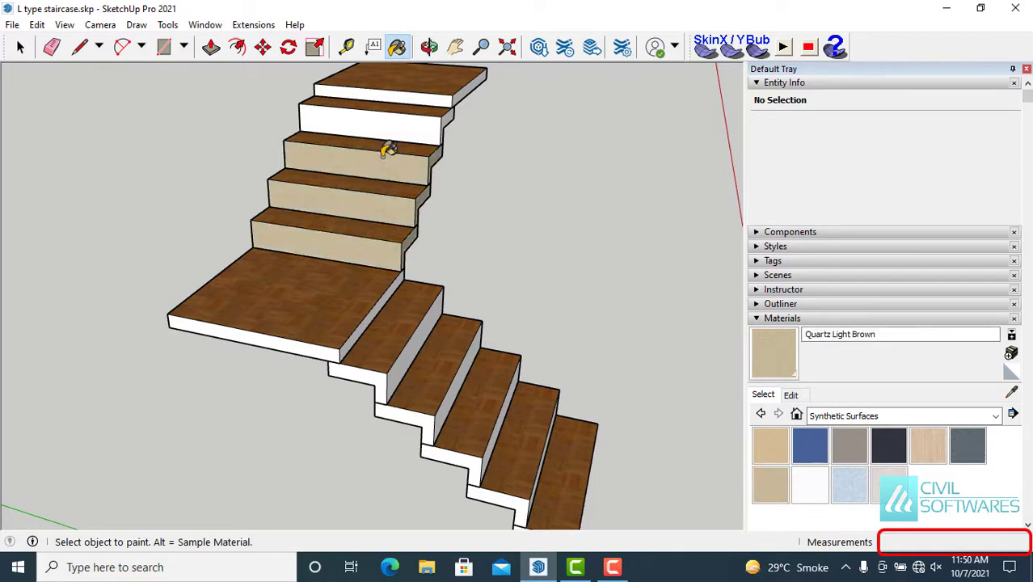
{"action": "left_click", "coordinate": [395, 123]}
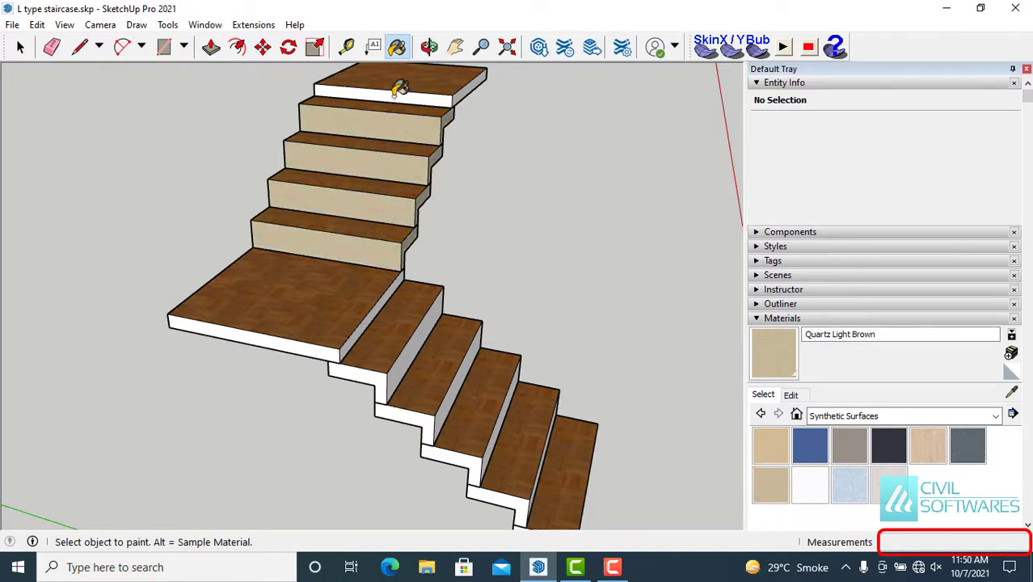
{"action": "left_click", "coordinate": [400, 89]}
Paint the lower landing and the five steps of the lower flight with Quartz Light Brown.
{"action": "left_click", "coordinate": [277, 338]}
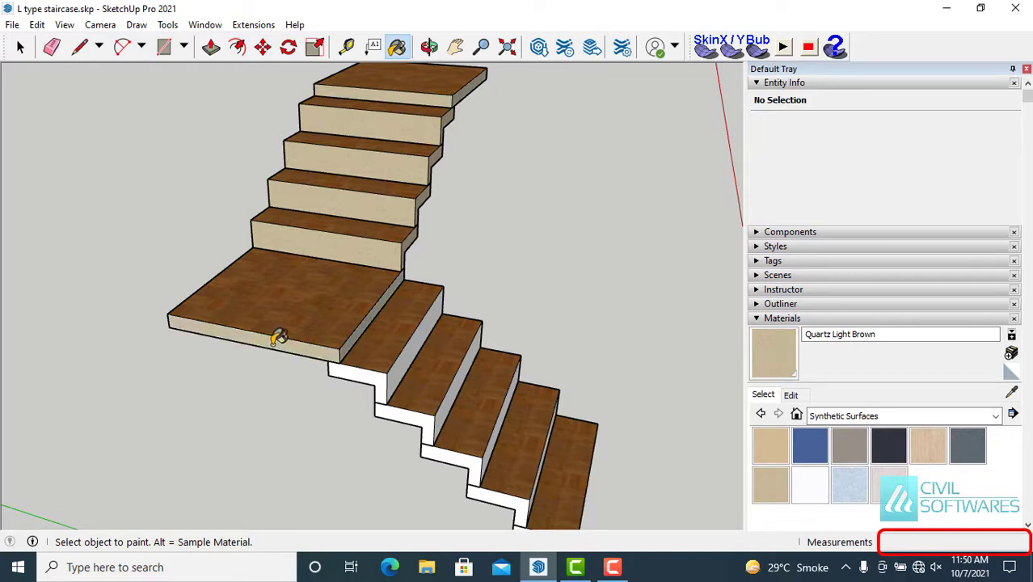
{"action": "left_click", "coordinate": [356, 372]}
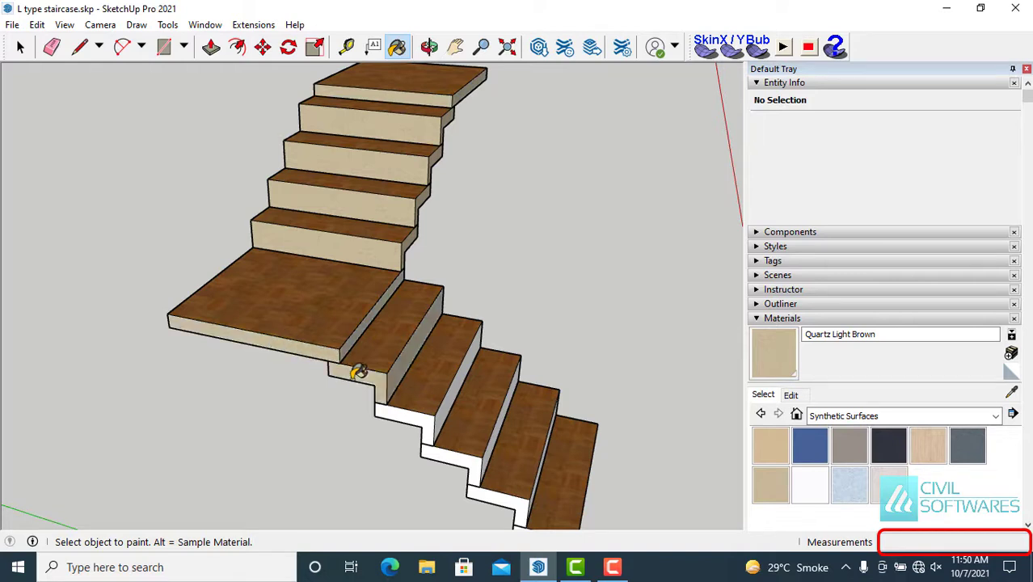
{"action": "left_click", "coordinate": [413, 414]}
{"action": "left_click", "coordinate": [446, 456]}
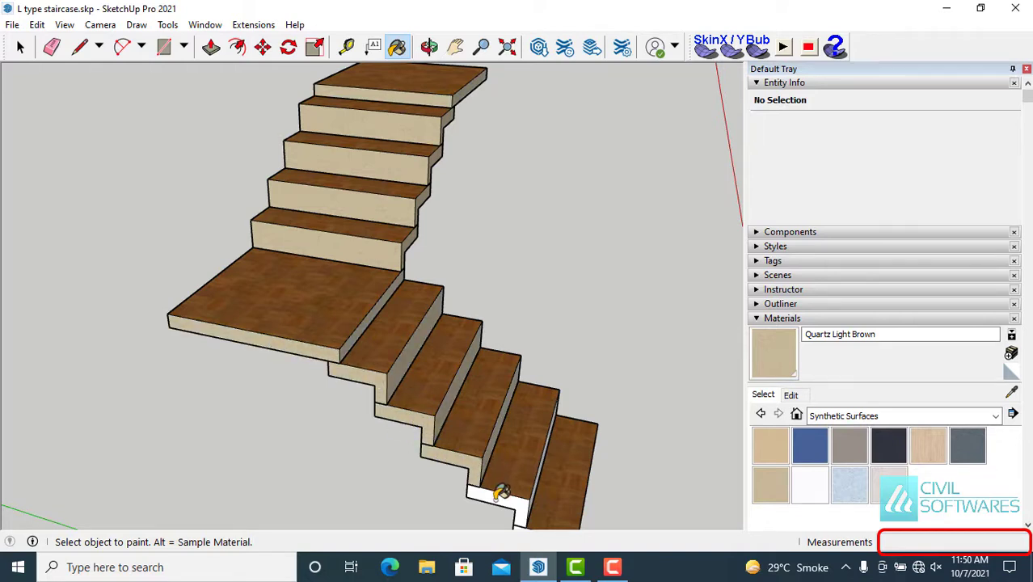
{"action": "left_click", "coordinate": [501, 491]}
{"action": "middle_click_drag", "start_coordinate": [503, 429], "coordinate": [549, 457]}
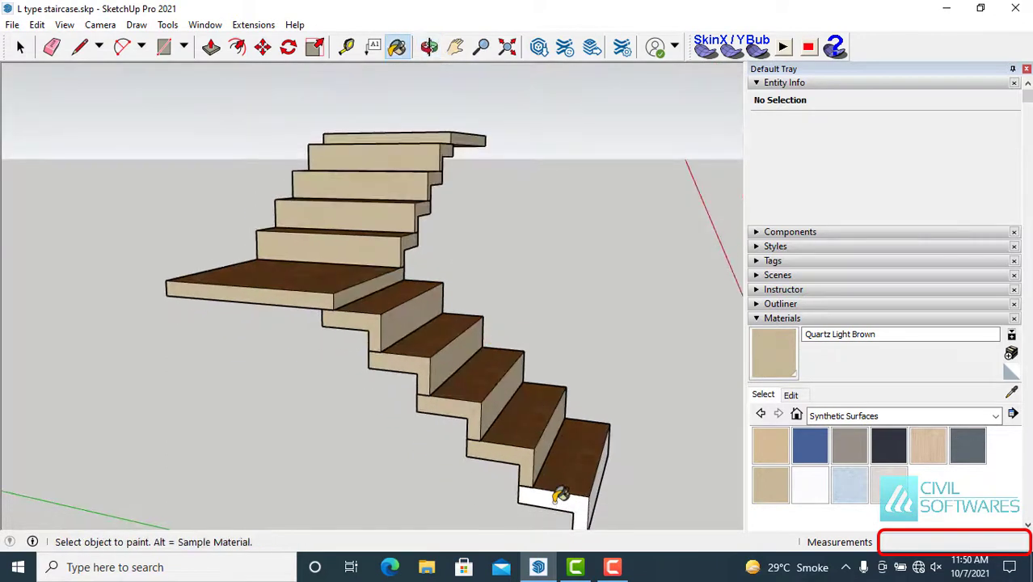
{"action": "left_click", "coordinate": [560, 495]}
{"action": "key", "text": "space"}
Hide the Default Tray to review the whole staircase.
{"action": "mouse_move", "coordinate": [330, 417]}
{"action": "middle_mouse_down"}
{"action": "mouse_move", "coordinate": [305, 487]}
{"action": "mouse_move", "coordinate": [262, 473]}
{"action": "middle_mouse_up"}
{"action": "scroll", "coordinate": [208, 346], "scroll_direction": "down", "scroll_amount": 2}
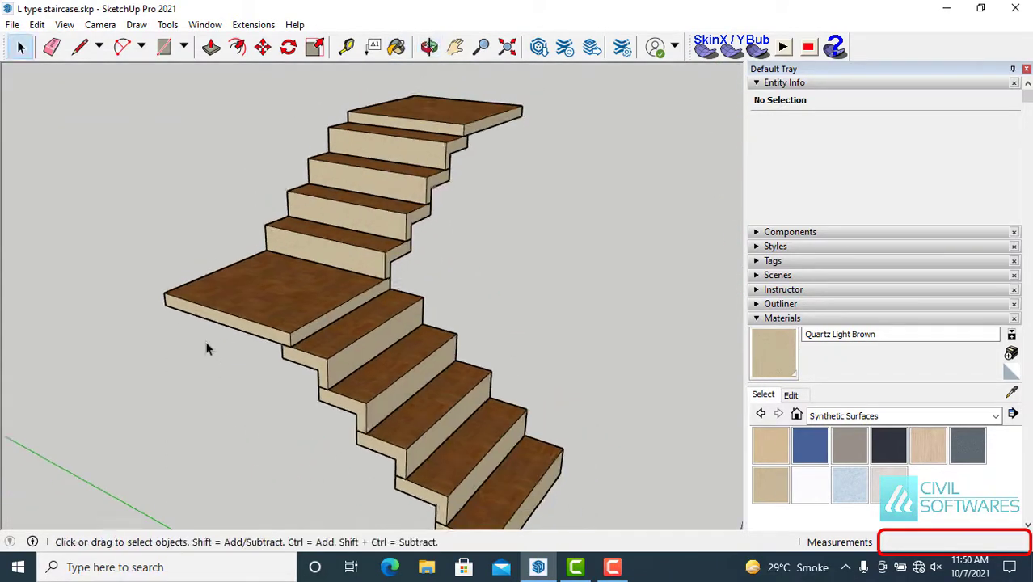
{"action": "left_click", "coordinate": [1026, 69]}
{"action": "middle_click_drag", "start_coordinate": [728, 299], "coordinate": [652, 295]}
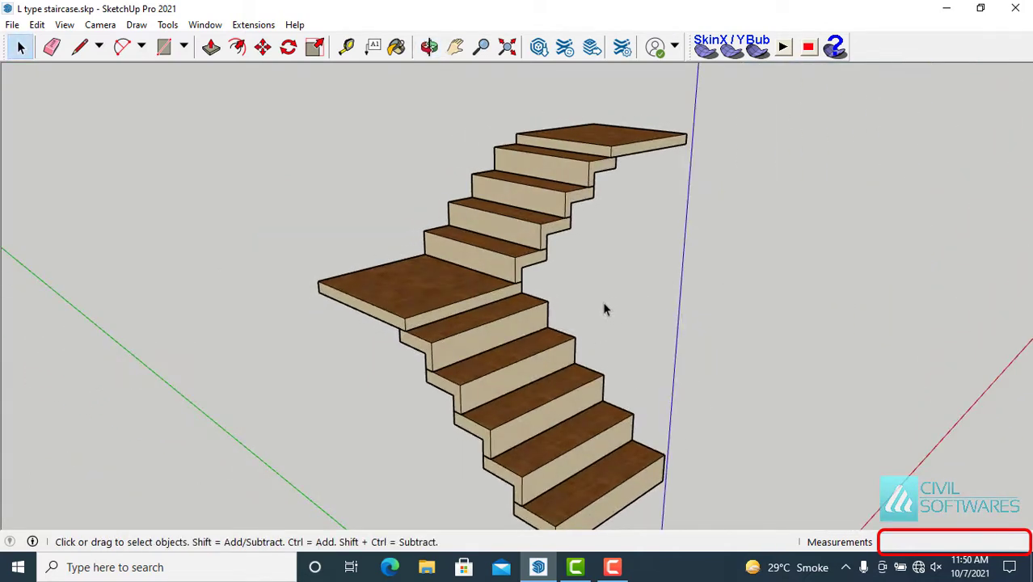
{"action": "middle_click_drag", "start_coordinate": [427, 127], "coordinate": [369, 119], "text": "shift"}
{"action": "middle_click_drag", "start_coordinate": [325, 198], "coordinate": [421, 213]}
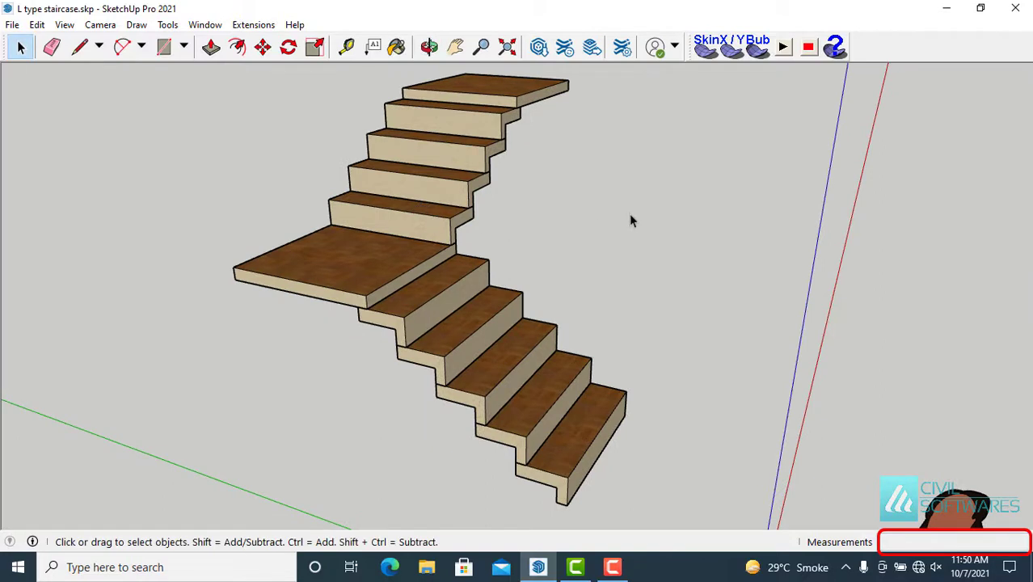